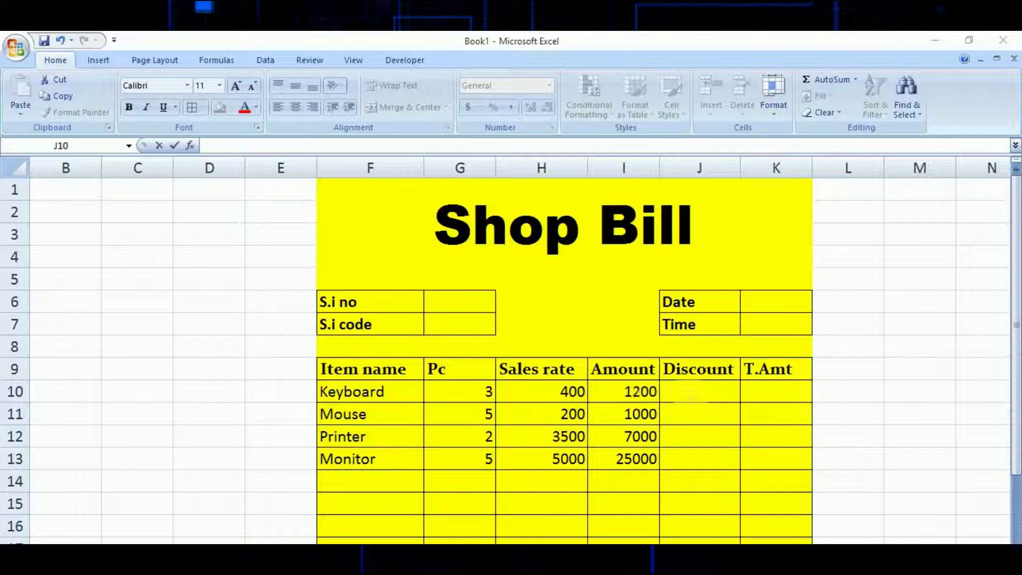
pyautogui.write('10')
# Copy the 10 discount down to J13 and enter =I10*10/100 in K10, giving 120.
pyautogui.moveTo(739, 402); pyautogui.dragTo(702, 458)
pyautogui.click(794, 393)
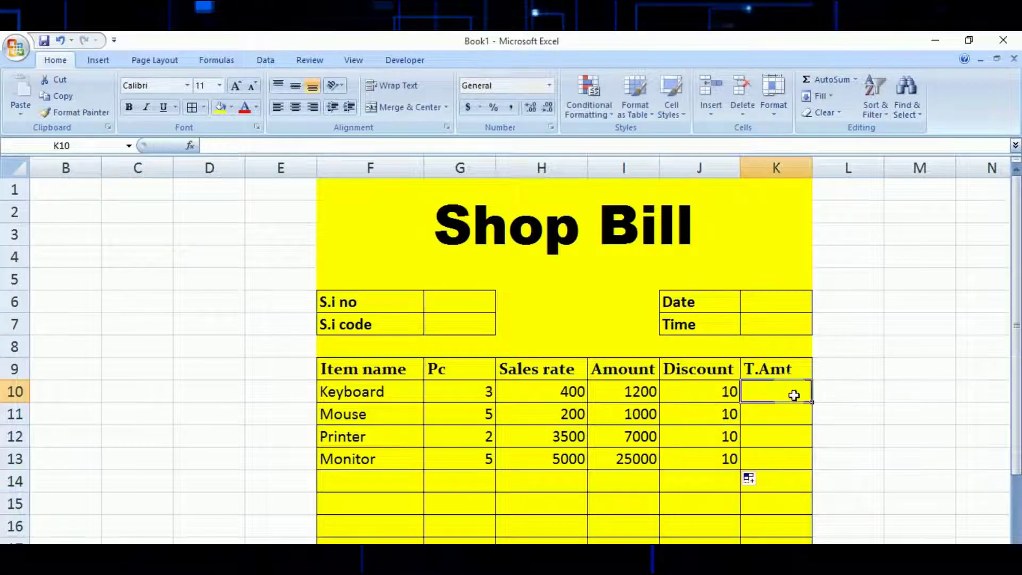
pyautogui.write('=i10')
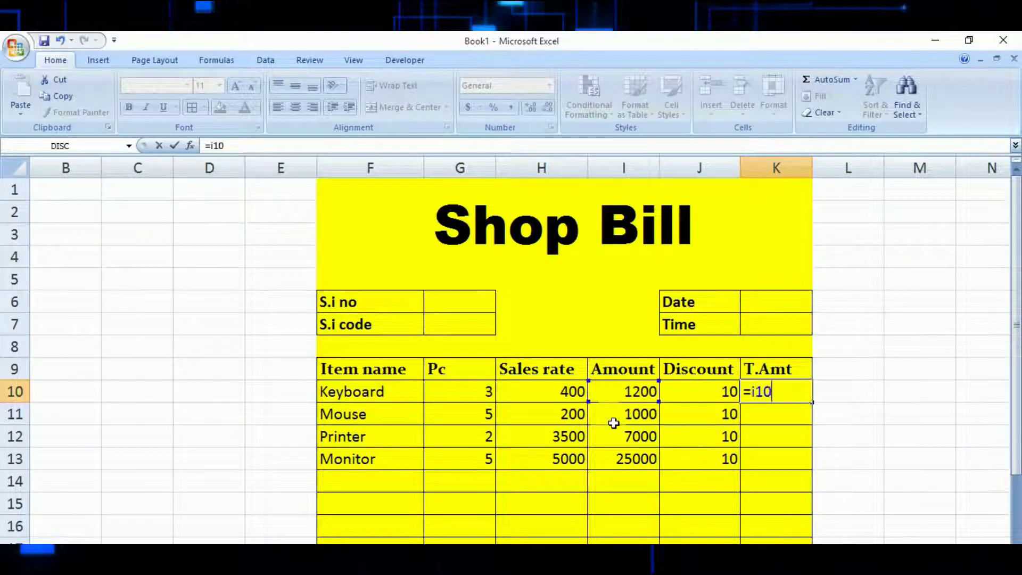
pyautogui.write('*10/100')
pyautogui.press('Return')
pyautogui.click(793, 392)
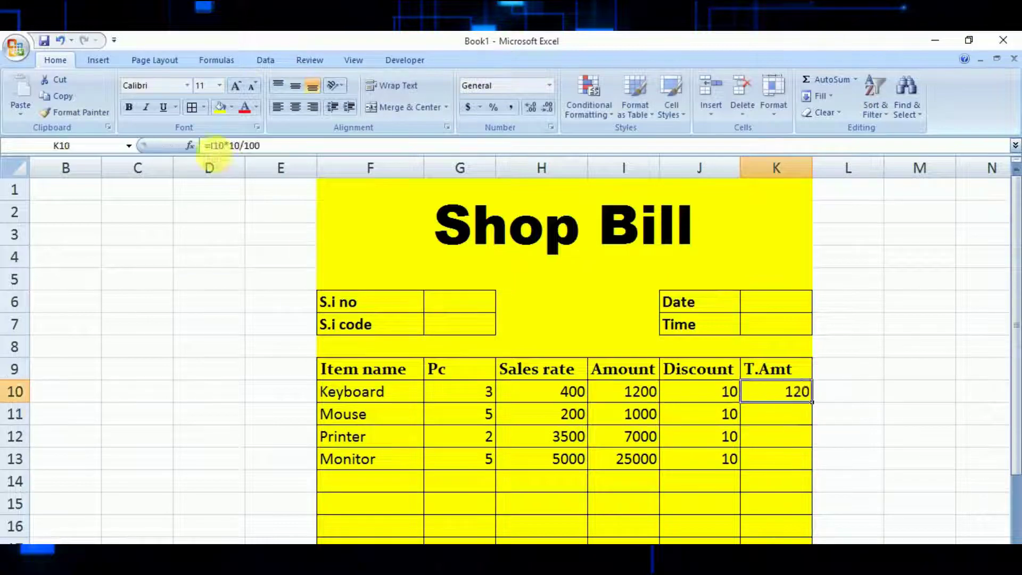
pyautogui.doubleClick(793, 392)
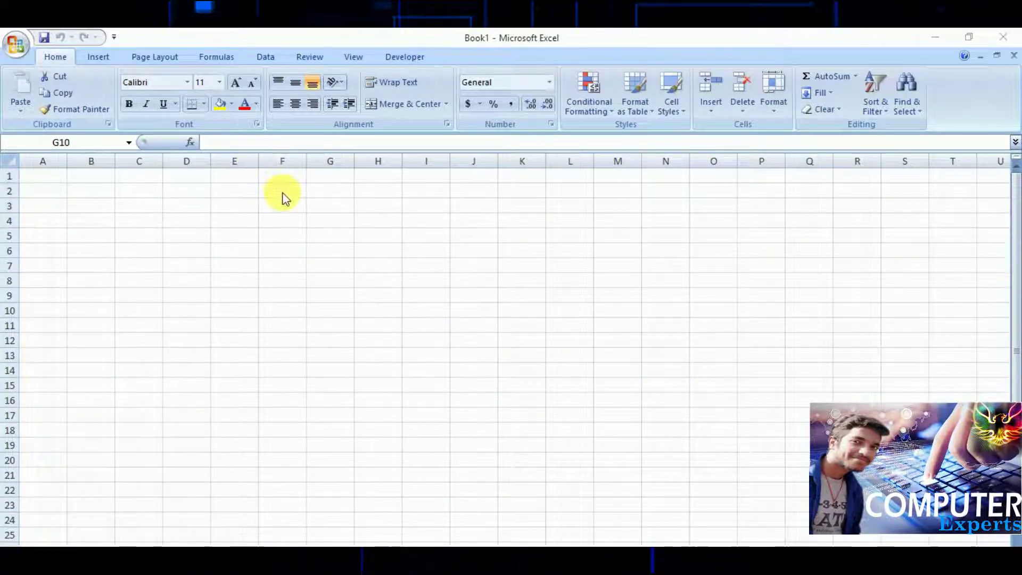
# Select F1 through K22 and give the whole block a yellow fill.
pyautogui.moveTo(283, 181); pyautogui.dragTo(418, 197)
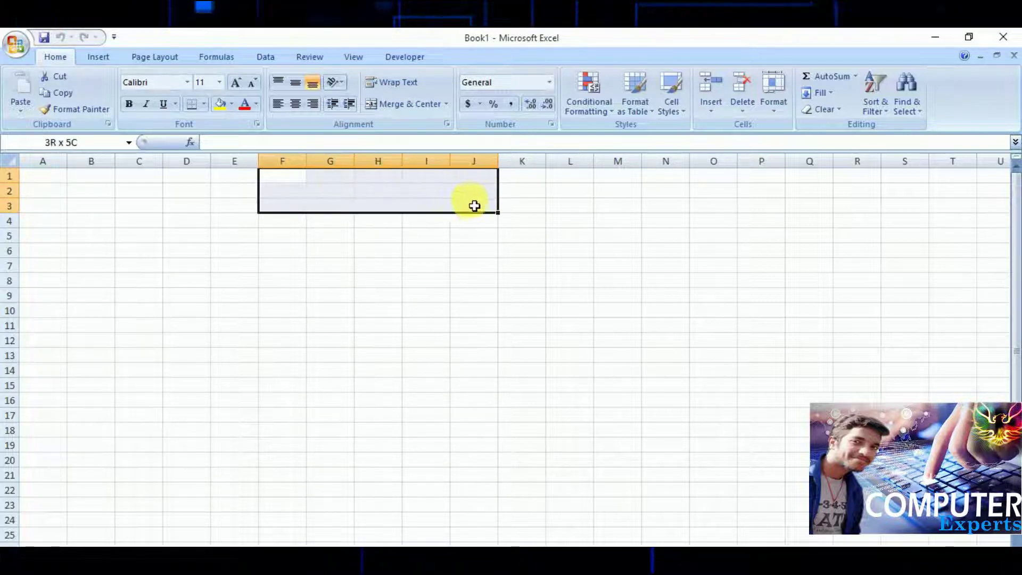
pyautogui.moveTo(419, 197)
pyautogui.mouseDown()
pyautogui.moveTo(517, 521)
pyautogui.moveTo(520, 497)
pyautogui.mouseUp()
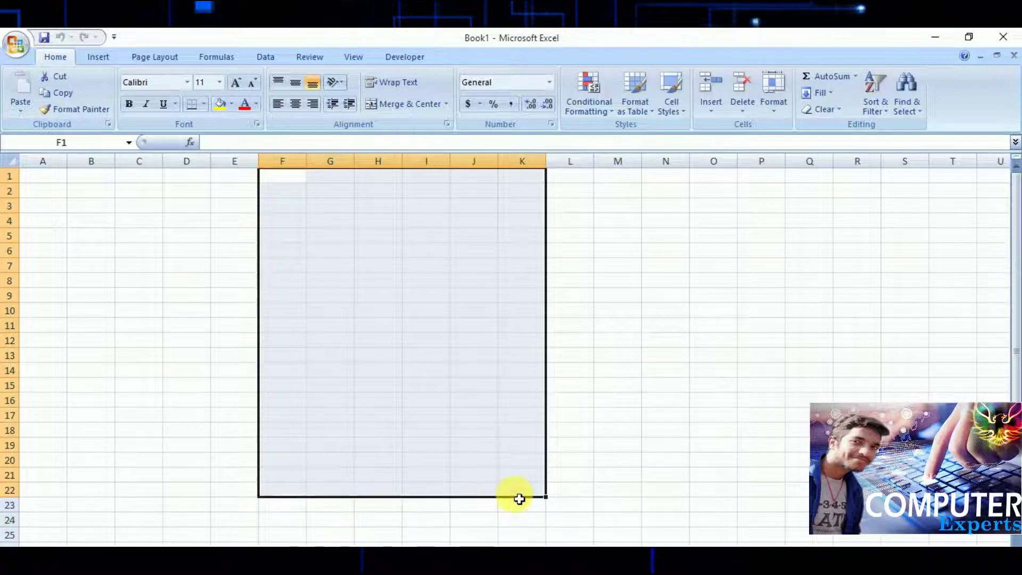
pyautogui.click(219, 104)
pyautogui.click(223, 309)
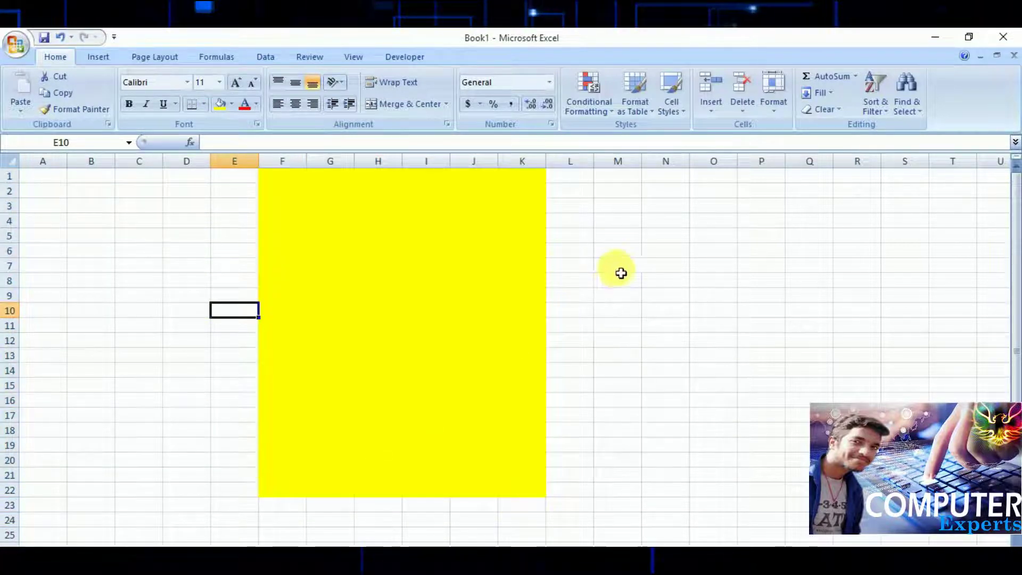
pyautogui.click(619, 268)
# Merge G1:J4 into one cell and type the title Shop Bill.
pyautogui.moveTo(342, 182)
pyautogui.mouseDown()
pyautogui.moveTo(415, 221)
pyautogui.moveTo(460, 218)
pyautogui.mouseUp()
pyautogui.click(447, 104)
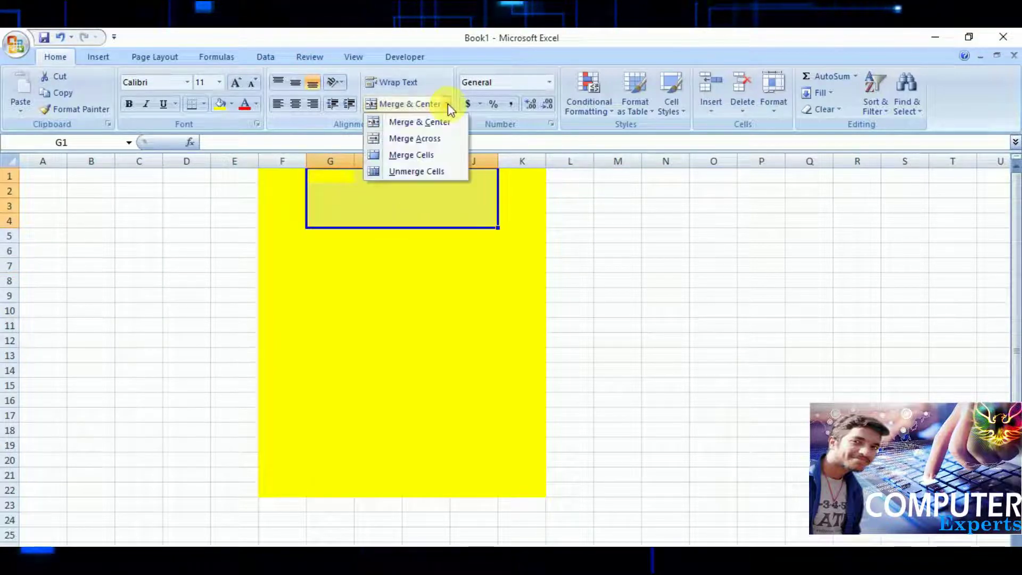
pyautogui.click(434, 155)
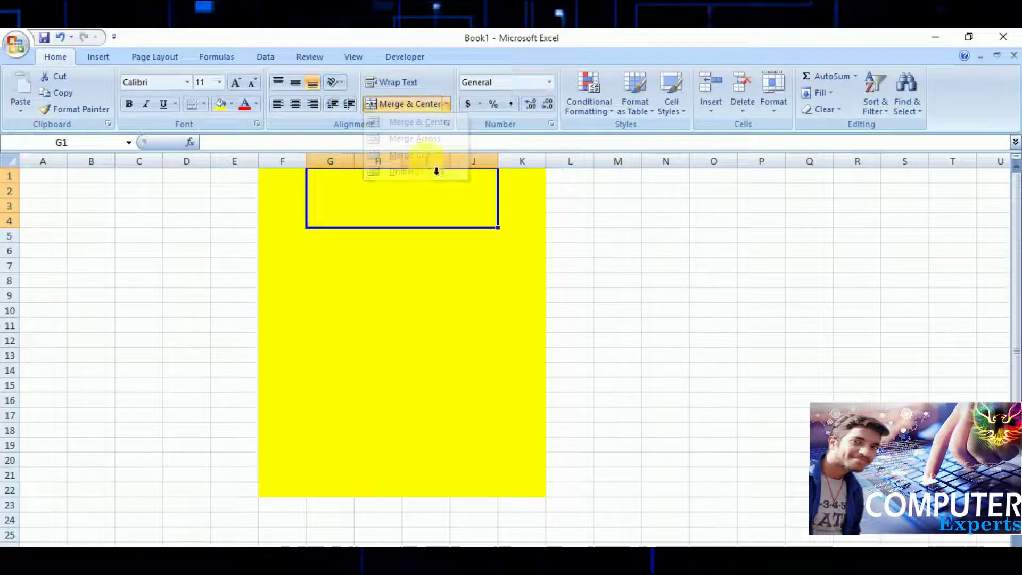
pyautogui.doubleClick(408, 203)
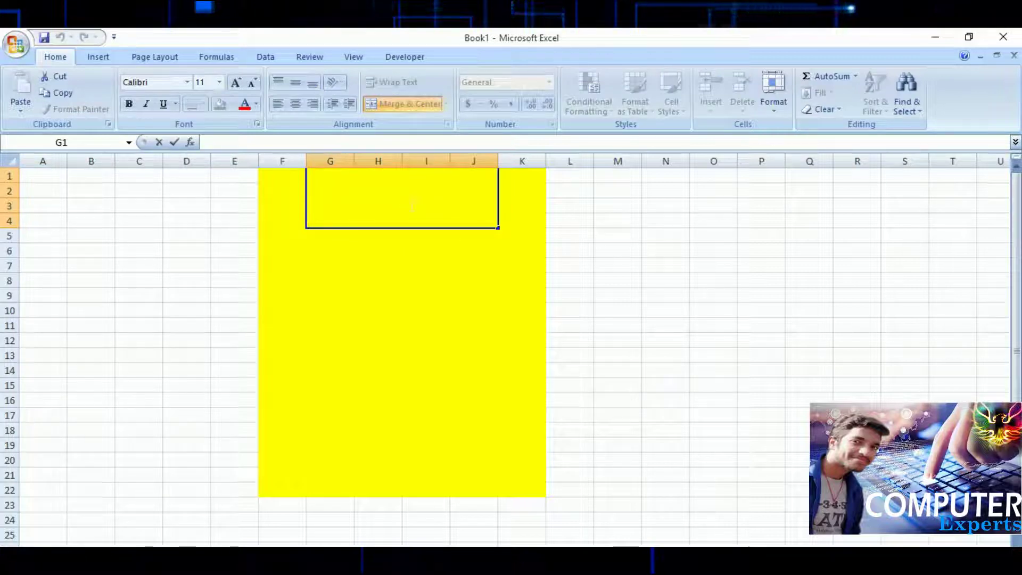
pyautogui.write('Shop Bill')
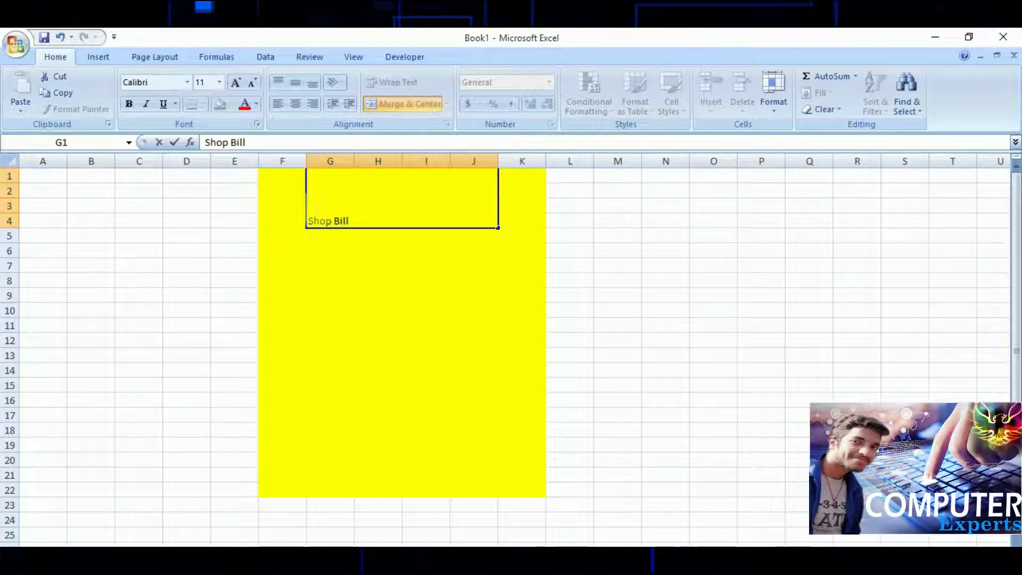
# Format the Shop Bill title as 48-point bold Arial Black.
pyautogui.hotkey('ctrl', 'shift', 'Left')
pyautogui.hotkey('ctrl', 'shift', 'Left')
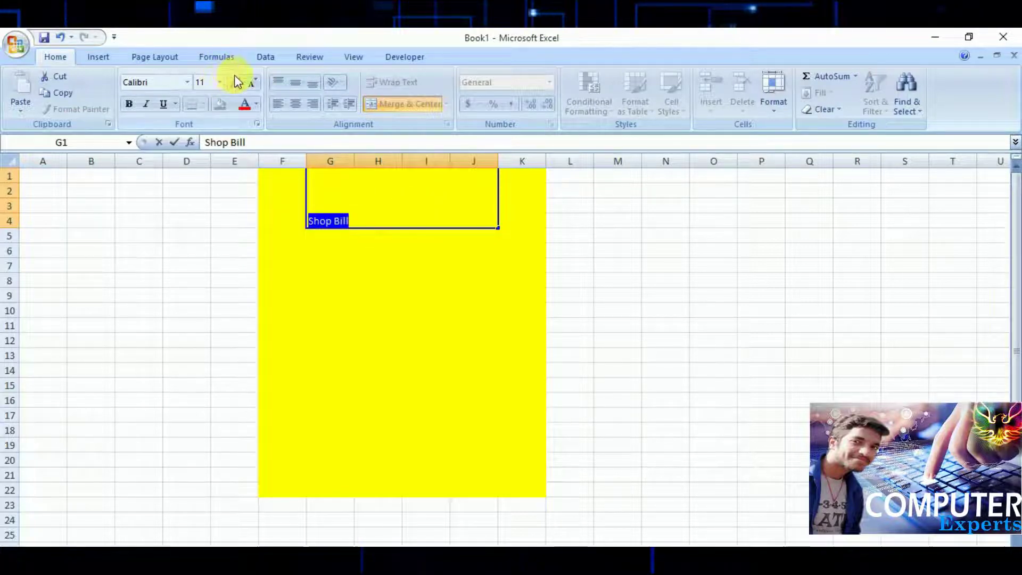
pyautogui.click(236, 82)
pyautogui.doubleClick(237, 81)
pyautogui.doubleClick(237, 81)
pyautogui.doubleClick(237, 81)
pyautogui.doubleClick(237, 80)
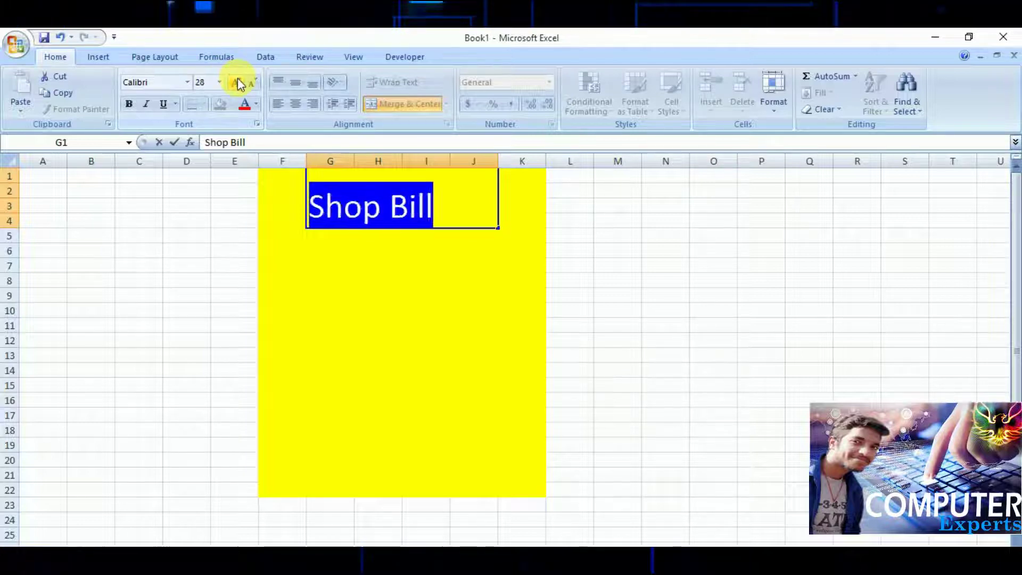
pyautogui.doubleClick(237, 81)
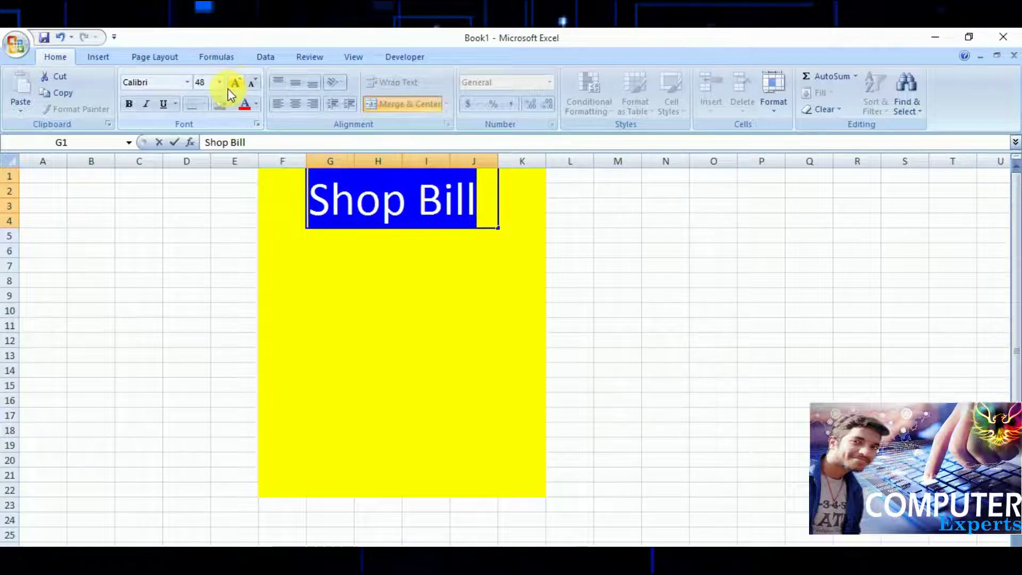
pyautogui.click(129, 104)
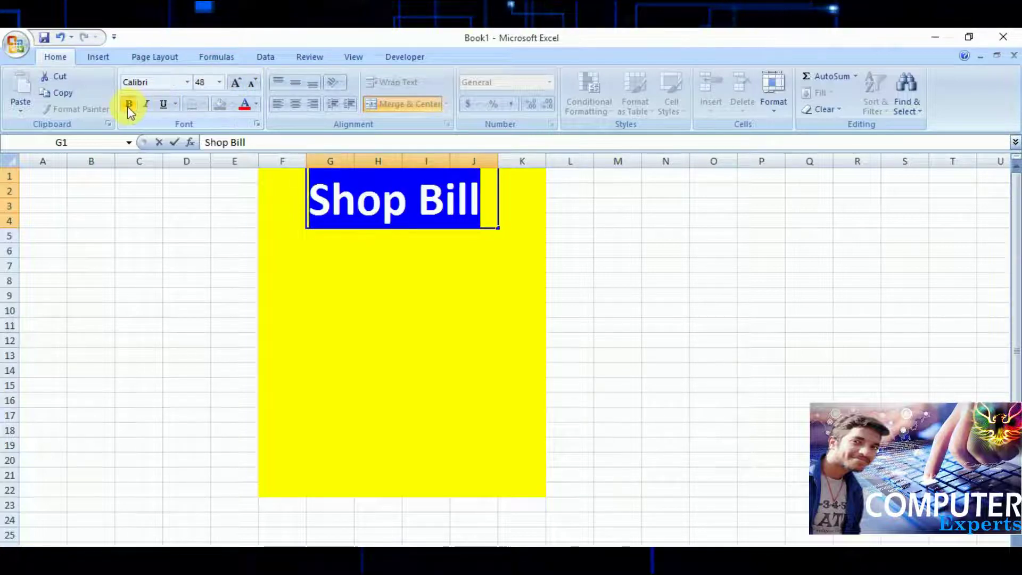
pyautogui.click(187, 82)
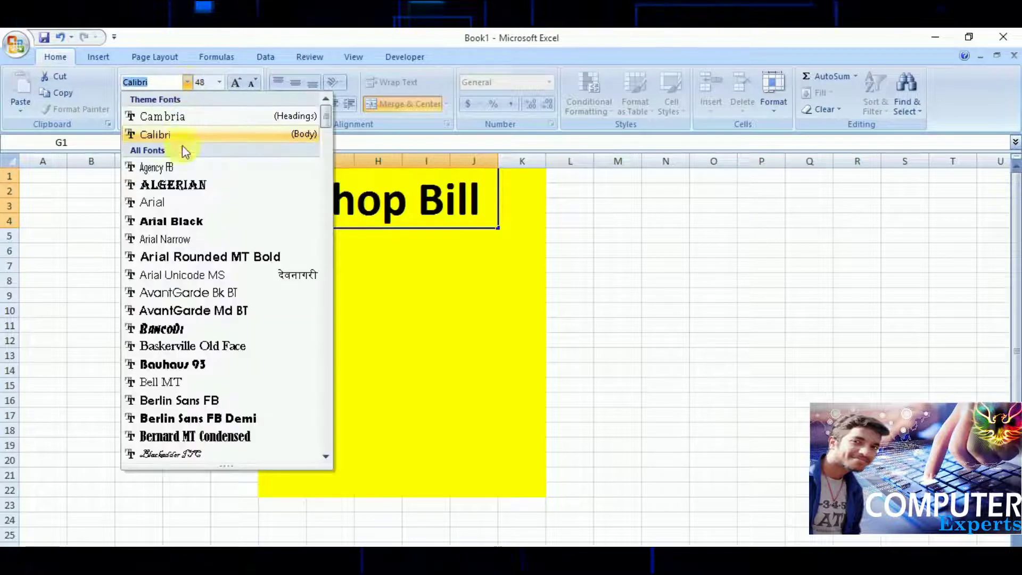
pyautogui.click(195, 223)
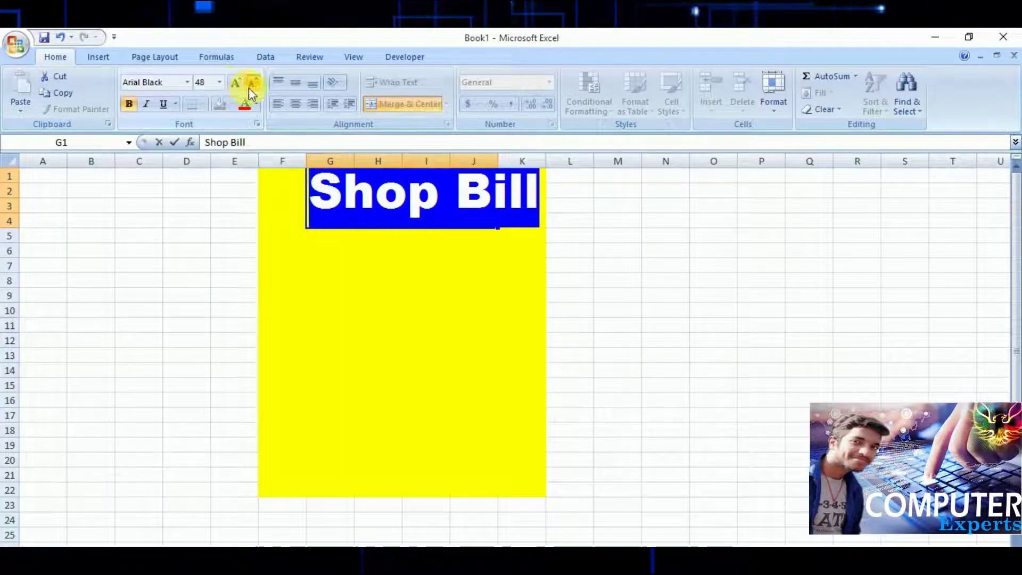
pyautogui.click(292, 342)
pyautogui.click(612, 384)
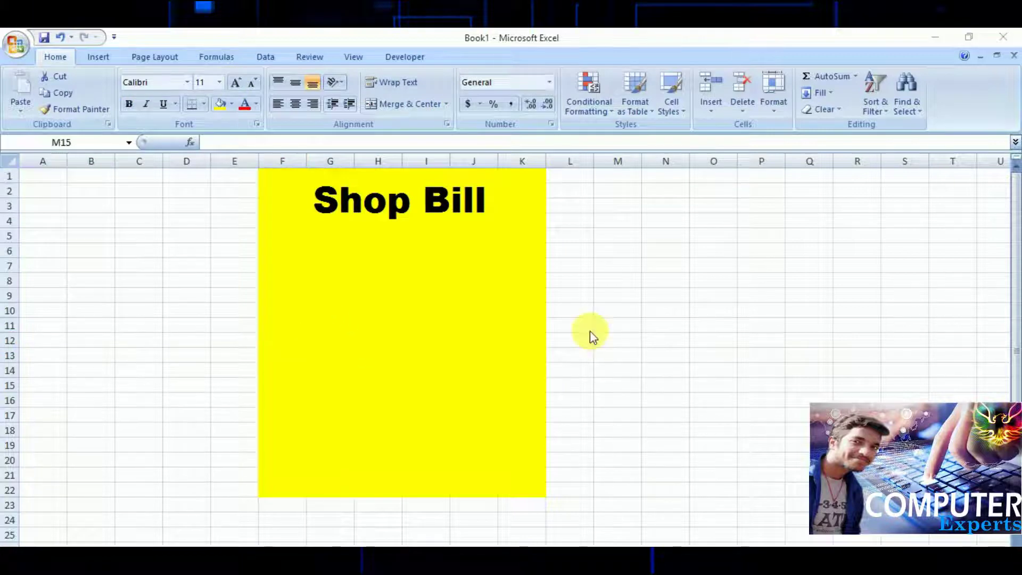
# Apply All Borders to the J6:K7 Date box and the F6:G7 S.i box.
pyautogui.click(486, 250)
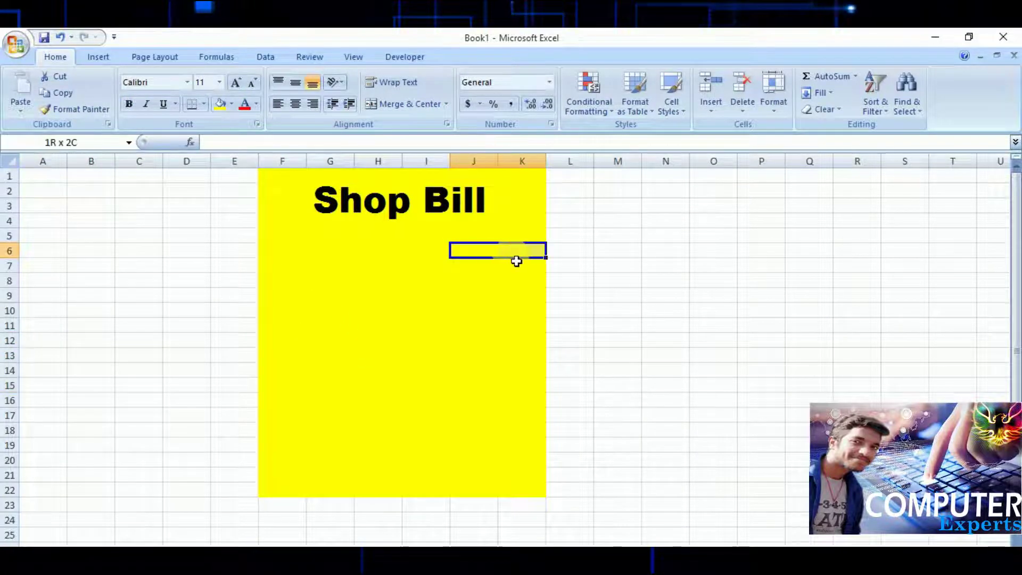
pyautogui.moveTo(486, 249); pyautogui.dragTo(516, 266)
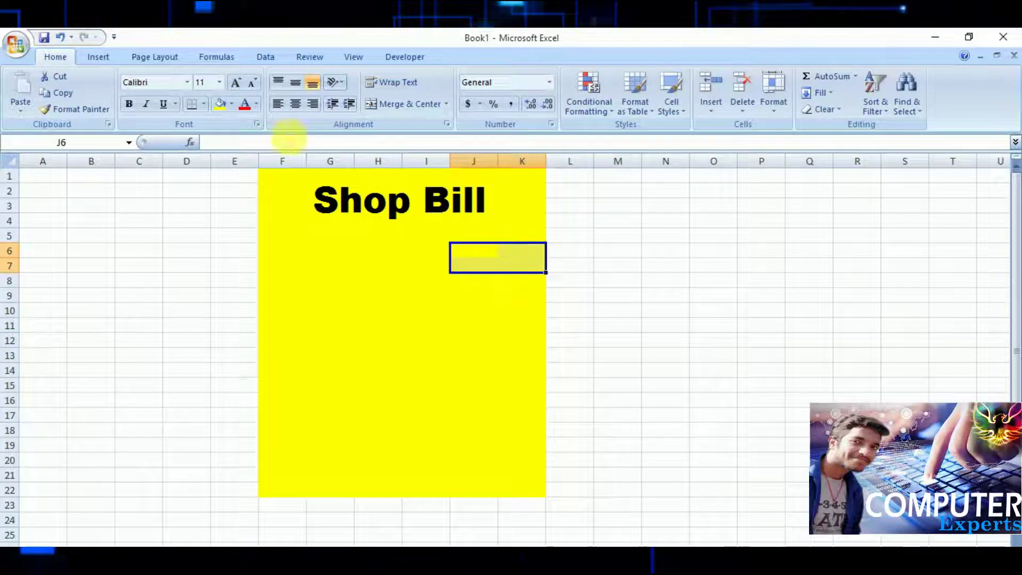
pyautogui.click(207, 105)
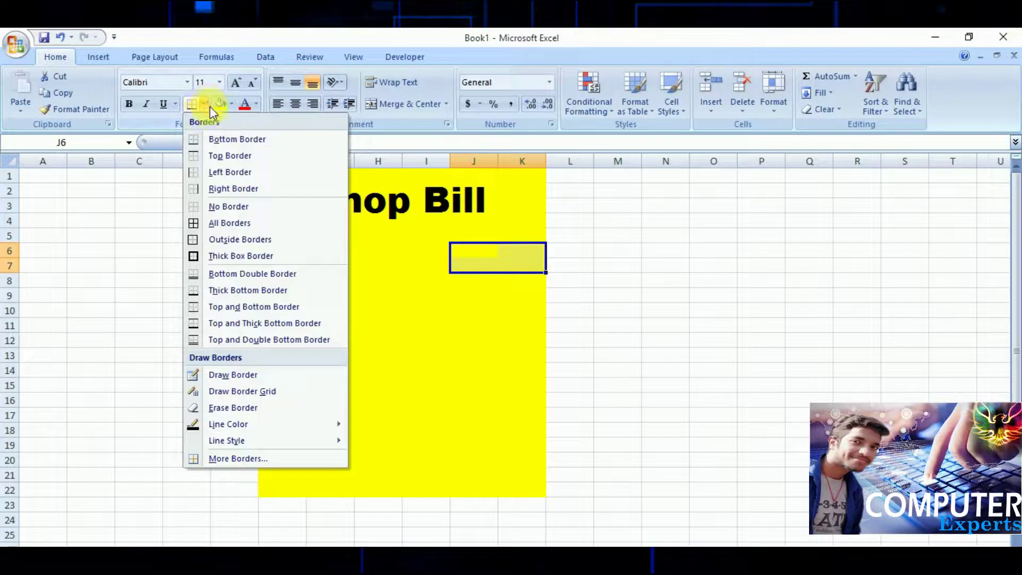
pyautogui.click(254, 222)
pyautogui.click(445, 295)
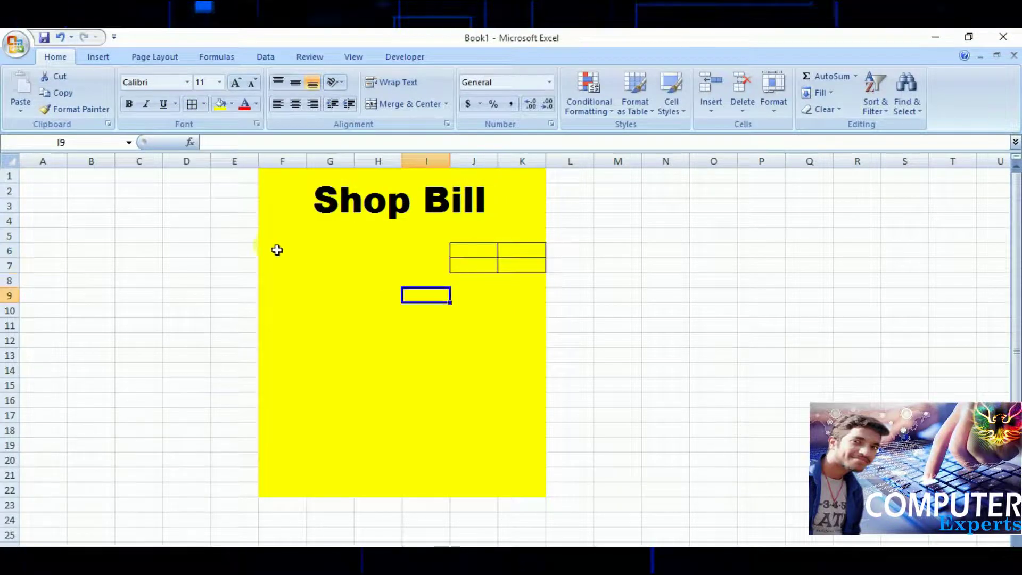
pyautogui.moveTo(276, 250); pyautogui.dragTo(317, 264)
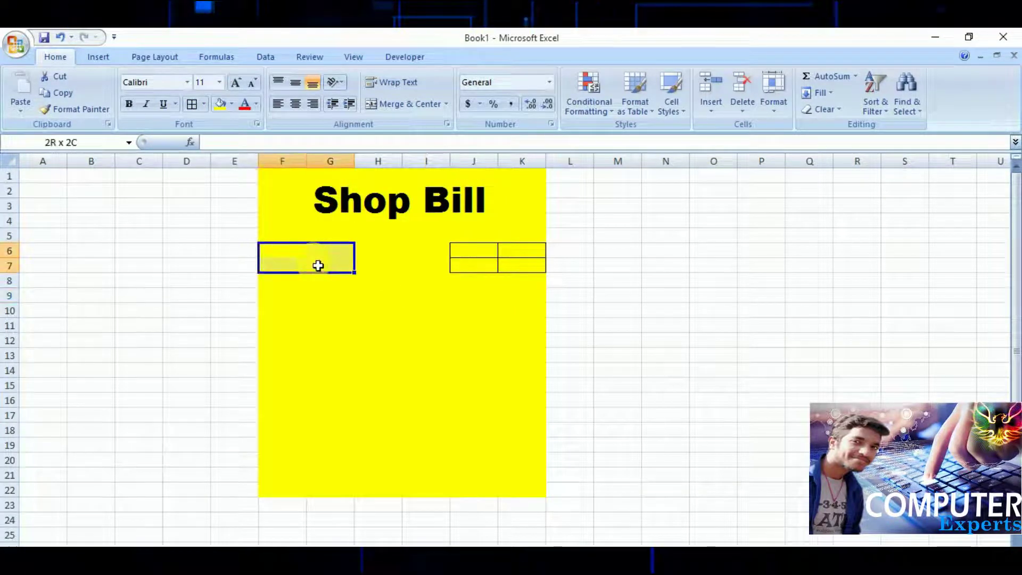
pyautogui.click(197, 106)
pyautogui.click(330, 338)
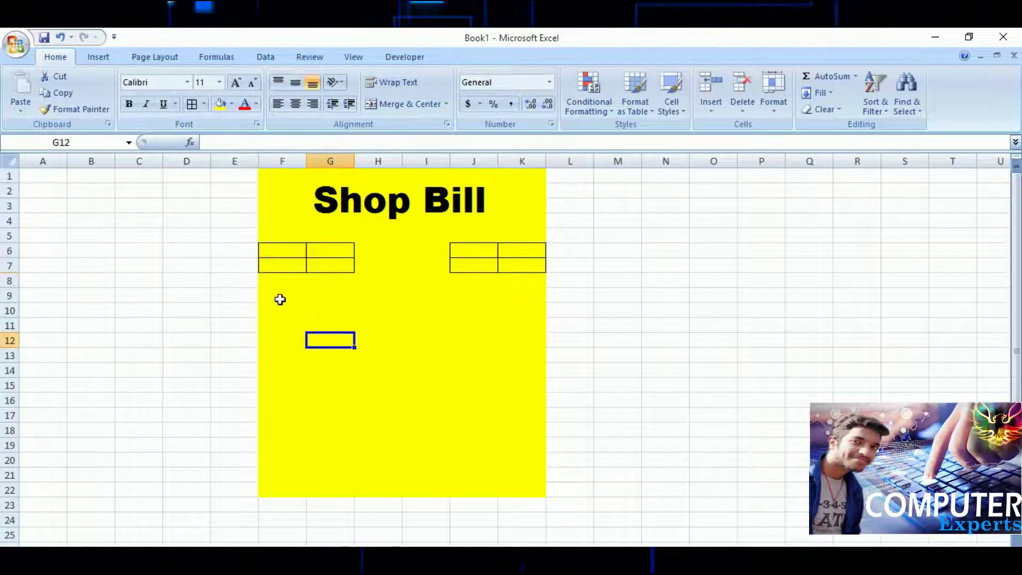
pyautogui.press('Right')
pyautogui.press('Right')
pyautogui.press('Right')
pyautogui.press('Down')
pyautogui.press('Down')
pyautogui.press('Down')
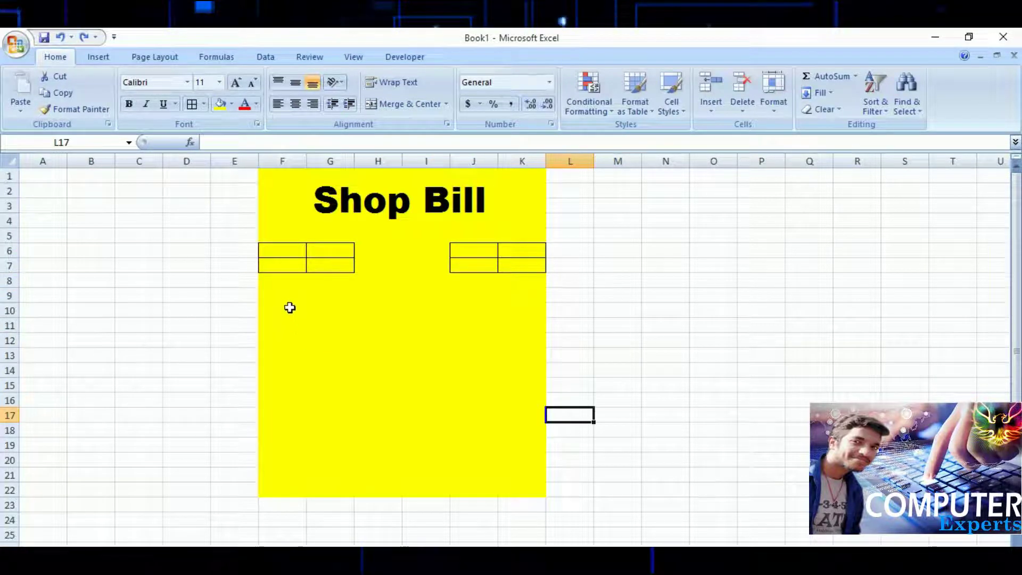
# Apply All Borders to the F9:K21 item table and the J22:K22 total box.
pyautogui.moveTo(272, 296)
pyautogui.mouseDown()
pyautogui.moveTo(490, 467)
pyautogui.moveTo(518, 467)
pyautogui.mouseUp()
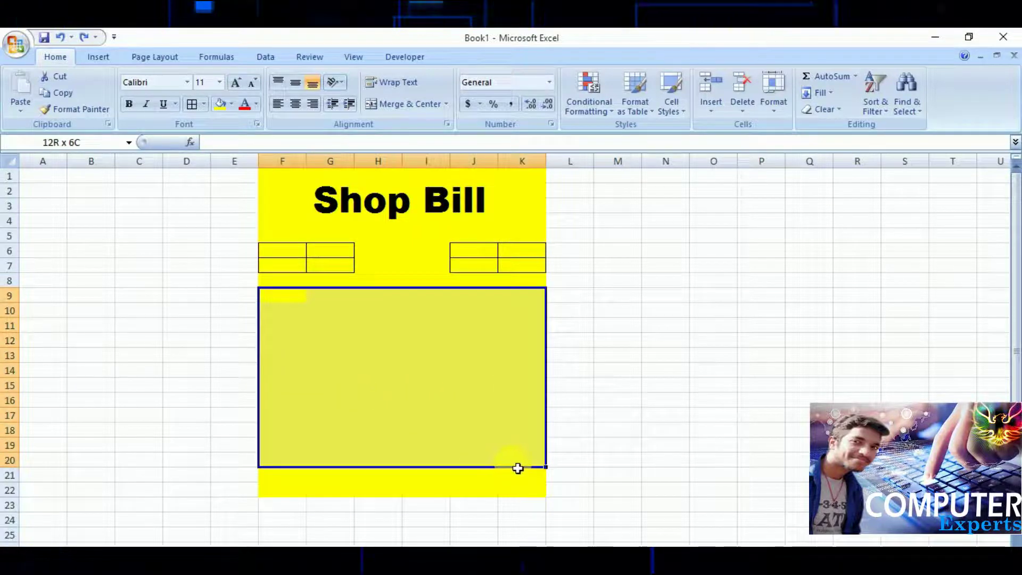
pyautogui.click(190, 105)
pyautogui.click(93, 384)
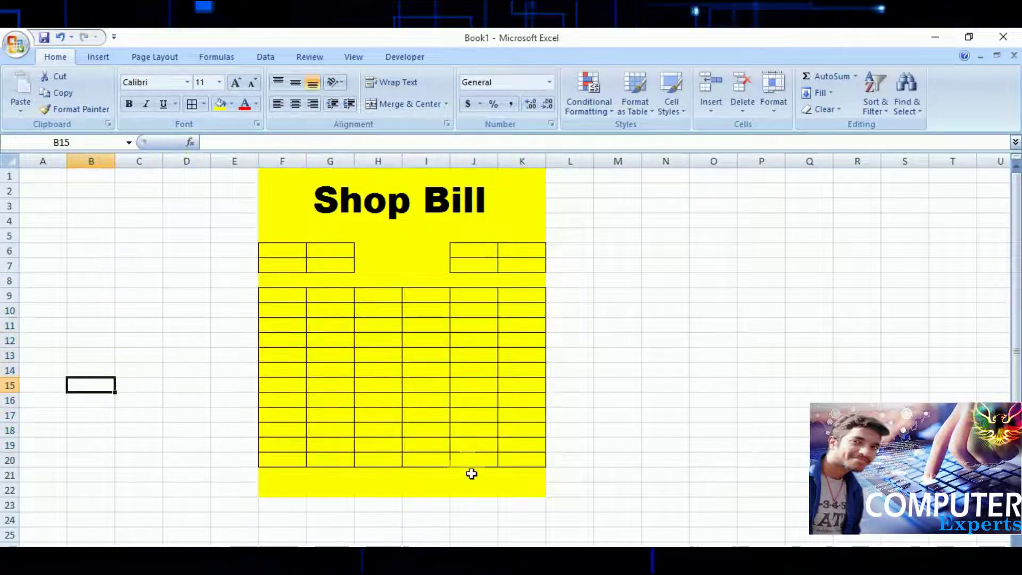
pyautogui.moveTo(466, 476); pyautogui.dragTo(514, 493)
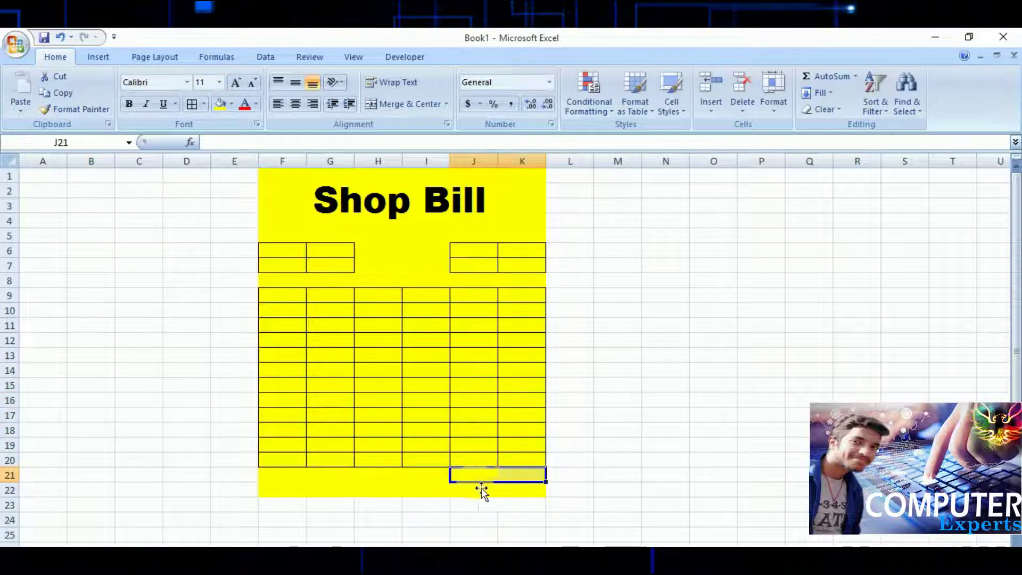
pyautogui.click(446, 491)
pyautogui.moveTo(468, 490); pyautogui.dragTo(513, 492)
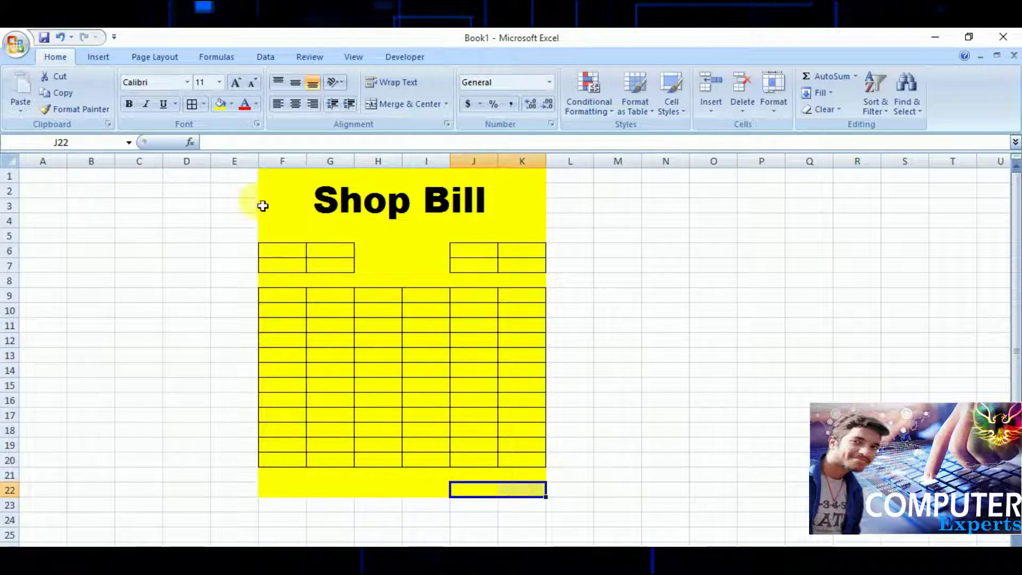
pyautogui.click(191, 104)
pyautogui.click(128, 398)
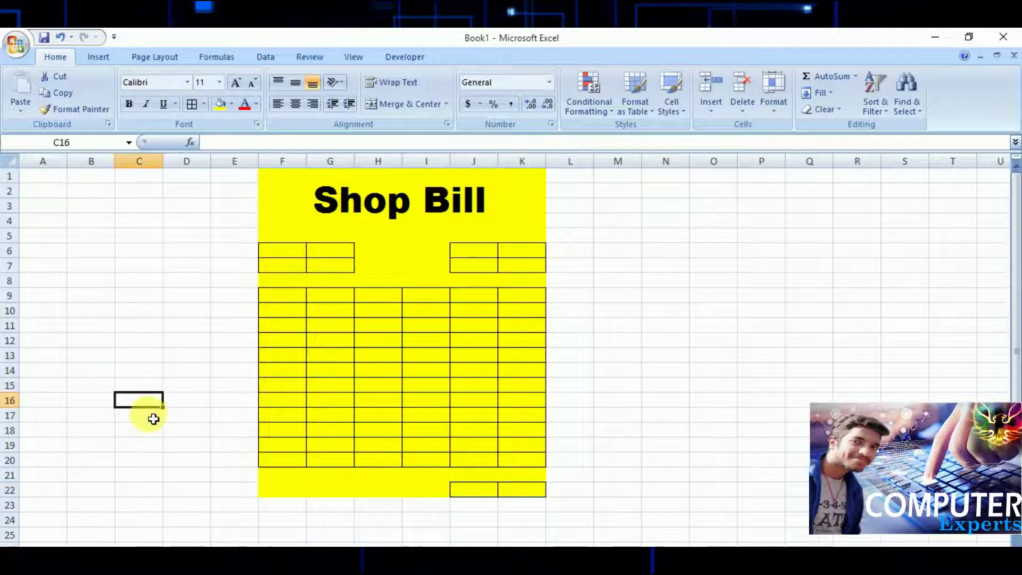
pyautogui.moveTo(266, 474); pyautogui.dragTo(505, 477)
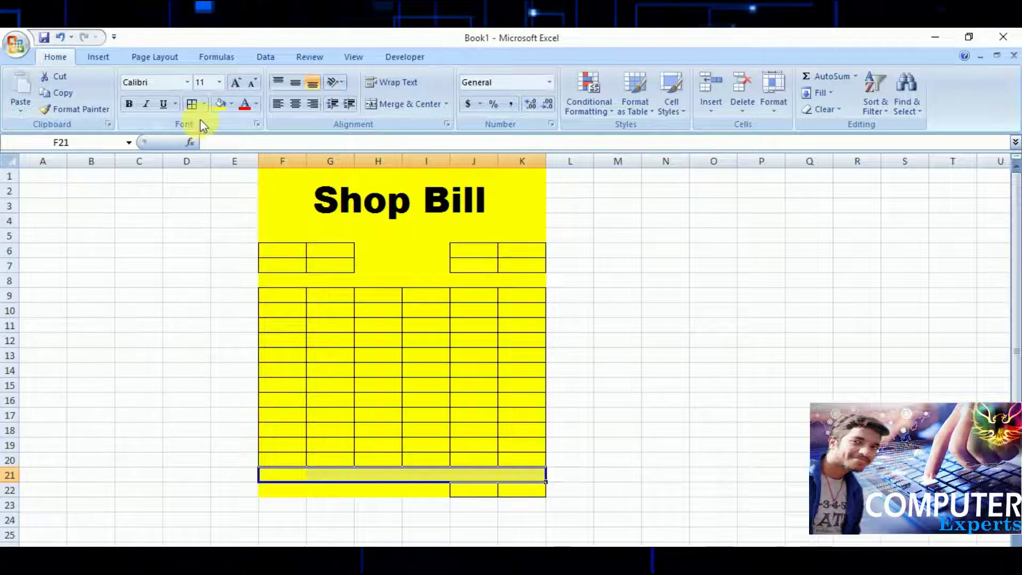
pyautogui.click(186, 384)
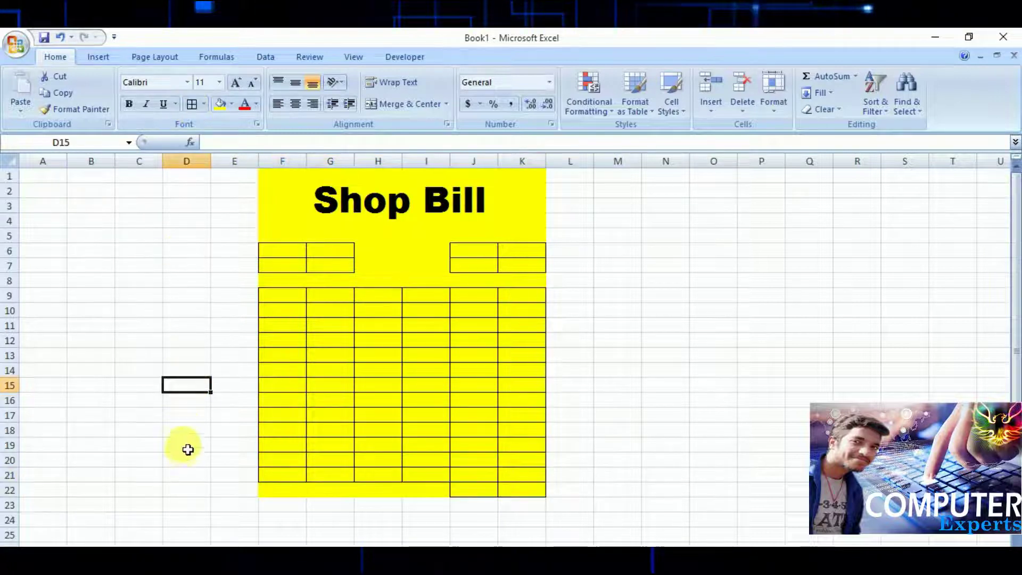
# Label J6 as Date and J7 as Time.
pyautogui.doubleClick(476, 258)
pyautogui.write('Date')
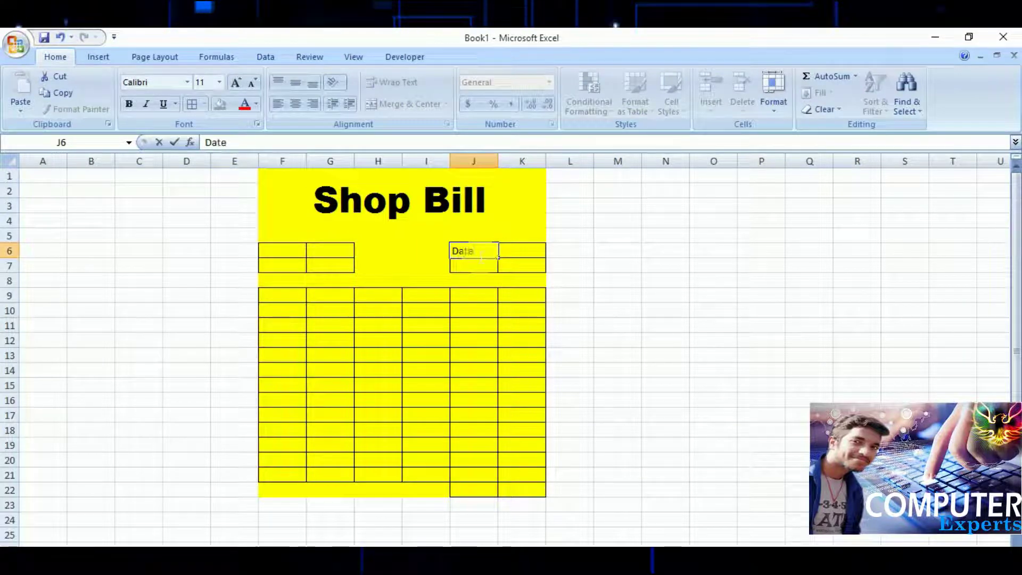
pyautogui.press('Return')
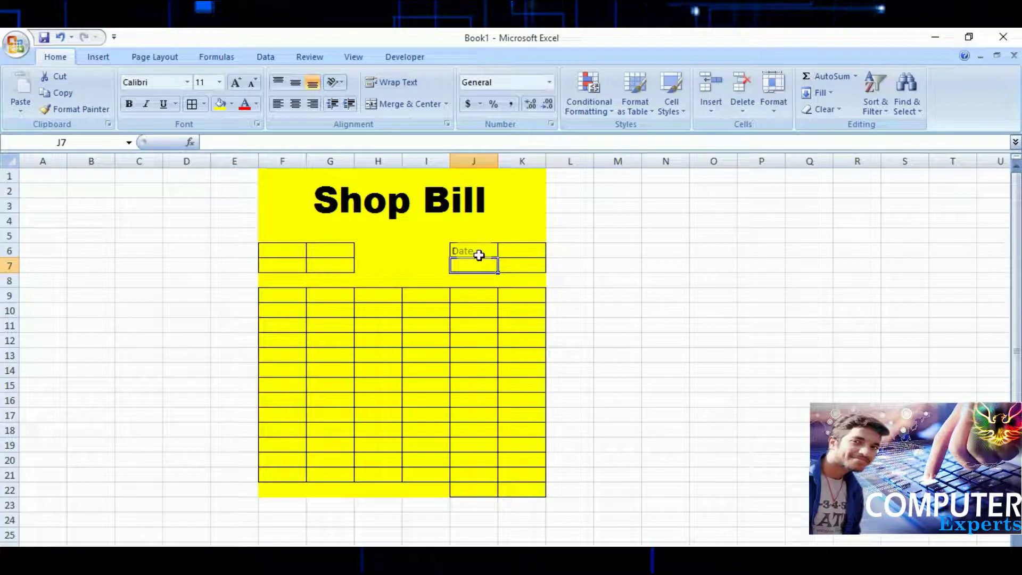
pyautogui.write('Time')
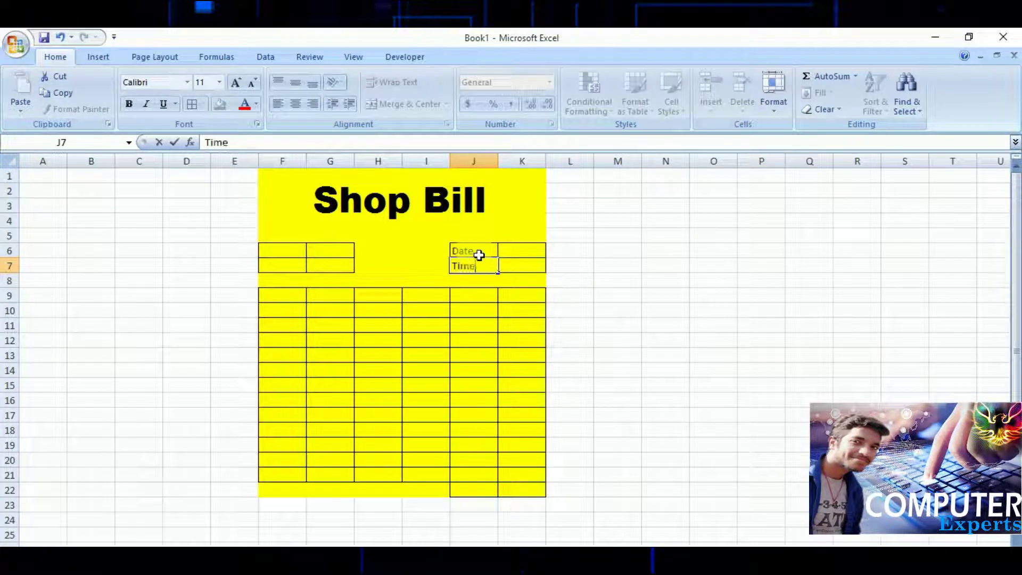
# Label F6 as S.i no and F7 as S.i code.
pyautogui.click(285, 253)
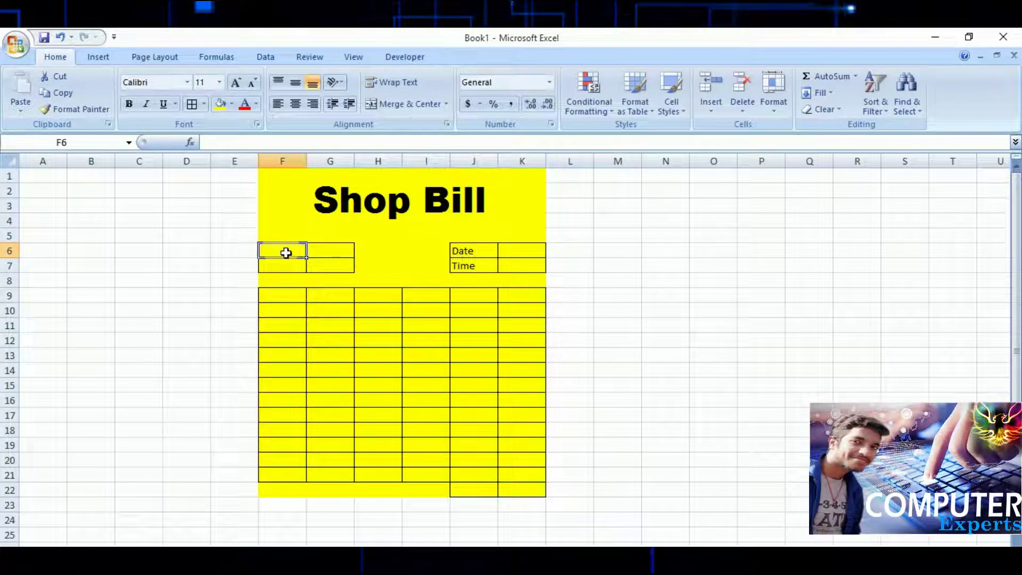
pyautogui.write('S.i no')
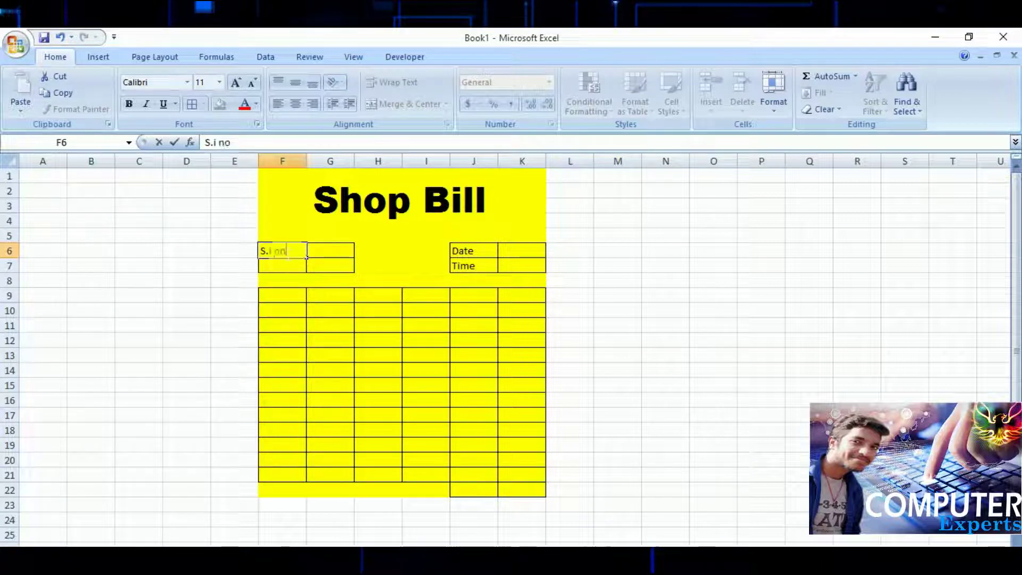
pyautogui.press('Return')
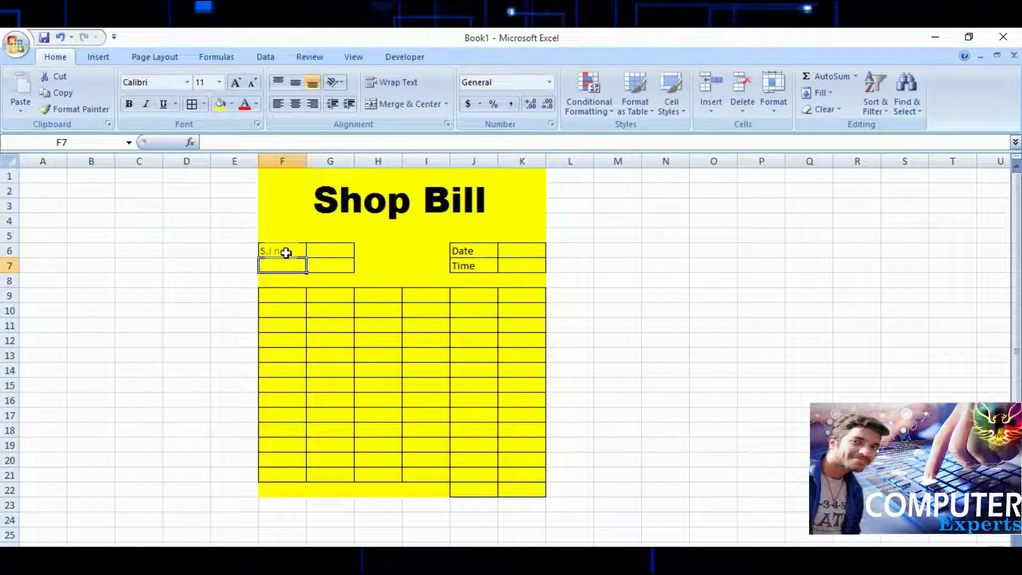
pyautogui.write('S.i code')
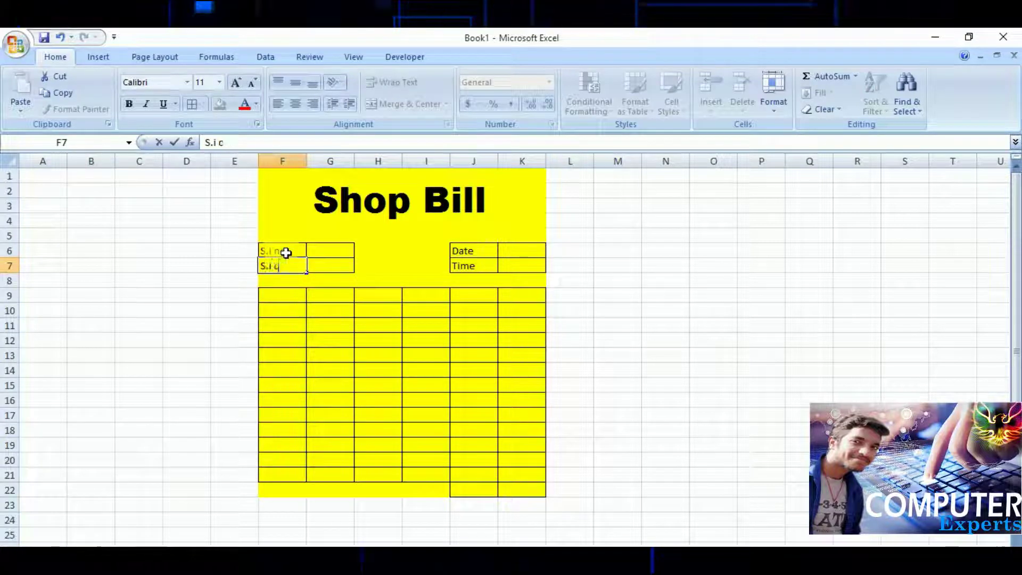
pyautogui.click(316, 309)
# Enter headings Item name, pc, Sales rate, Amount, Discount, T.Amt across F9:K9.
pyautogui.click(284, 301)
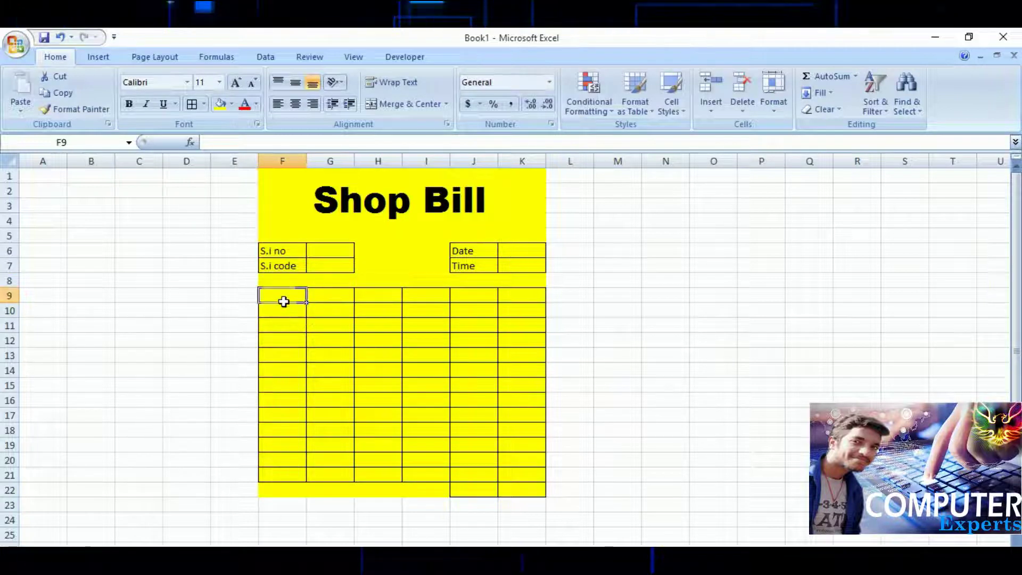
pyautogui.write('It')
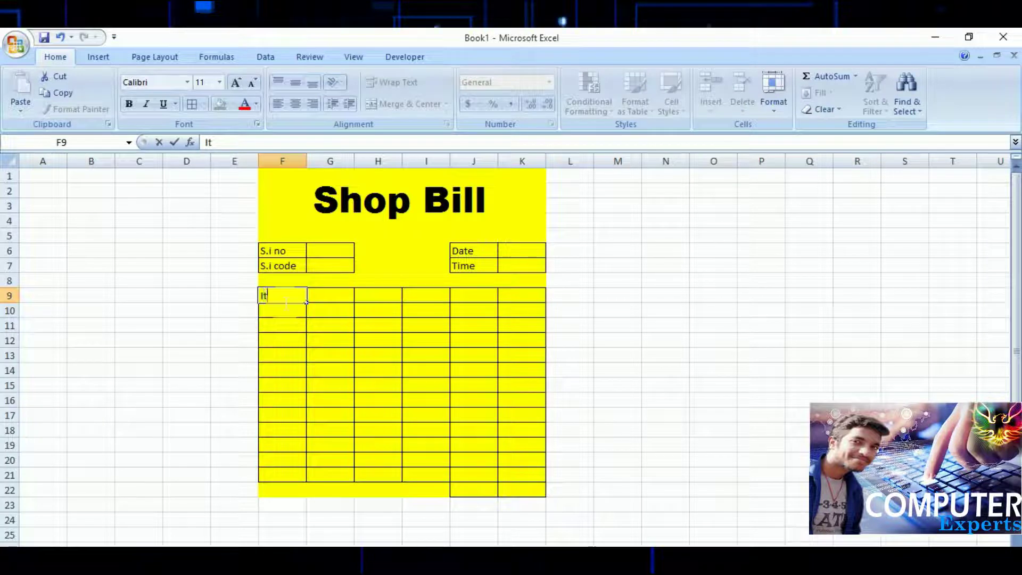
pyautogui.write('em n')
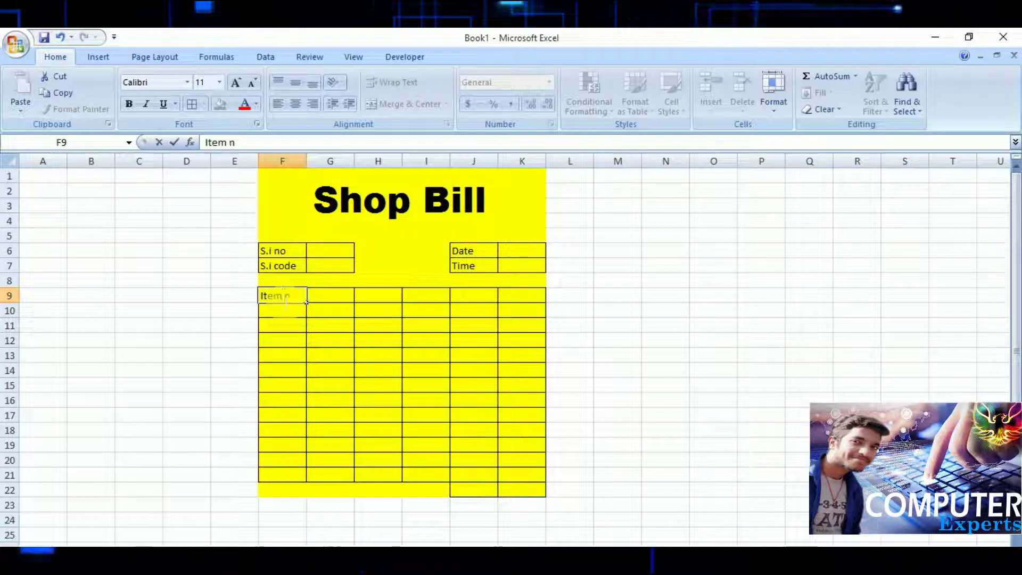
pyautogui.write('ame')
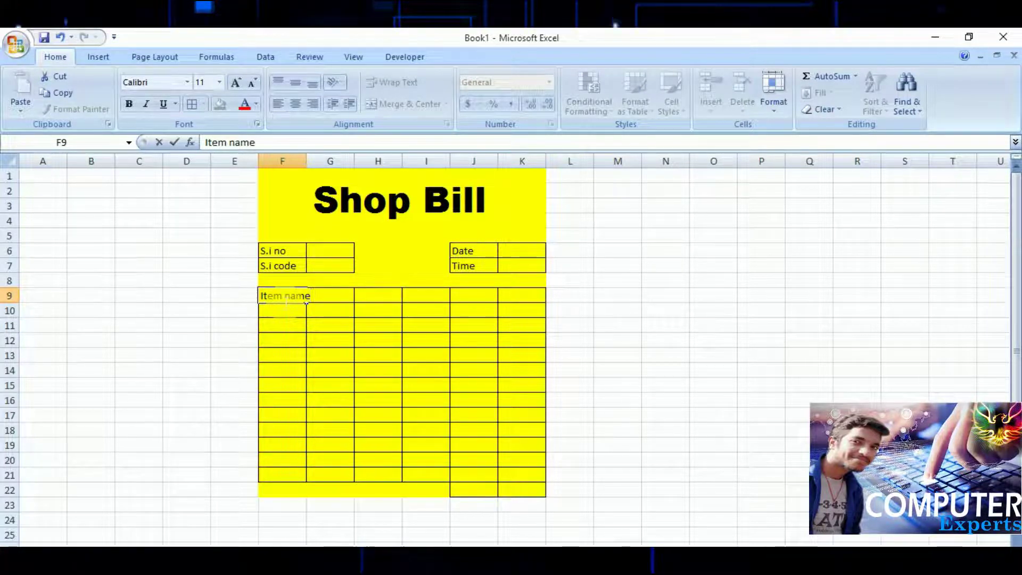
pyautogui.press('Tab')
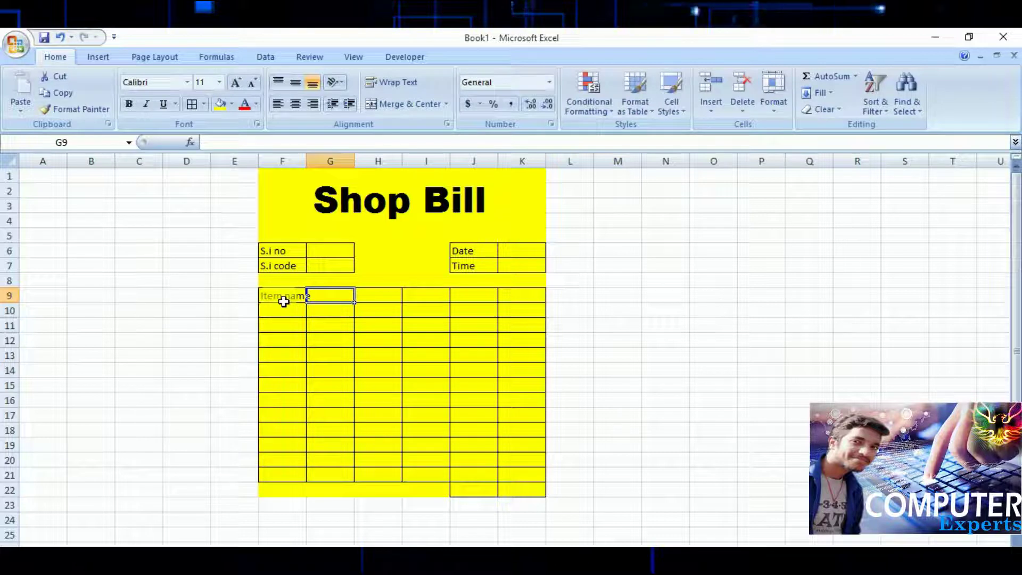
pyautogui.write('pc')
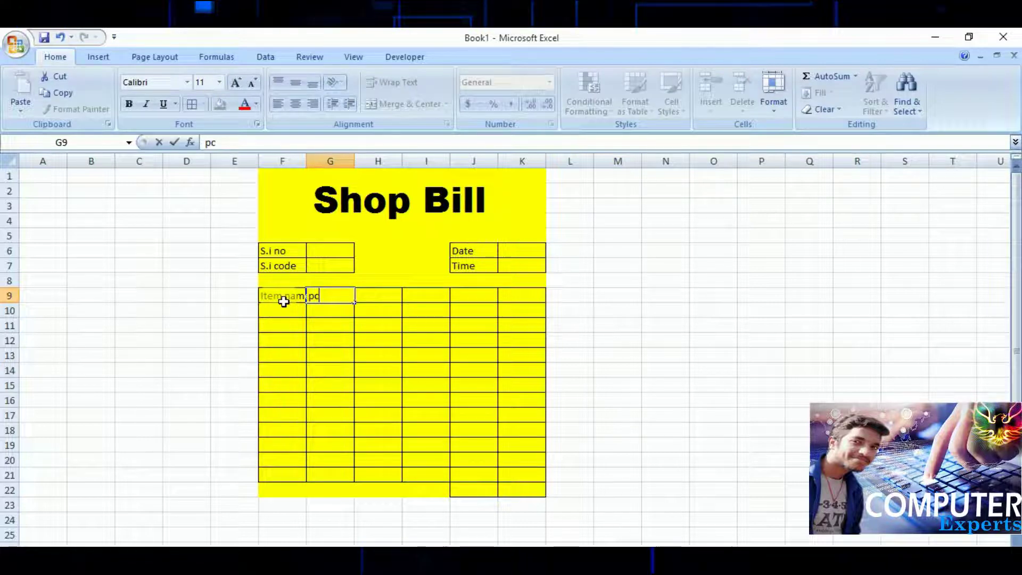
pyautogui.press('Tab')
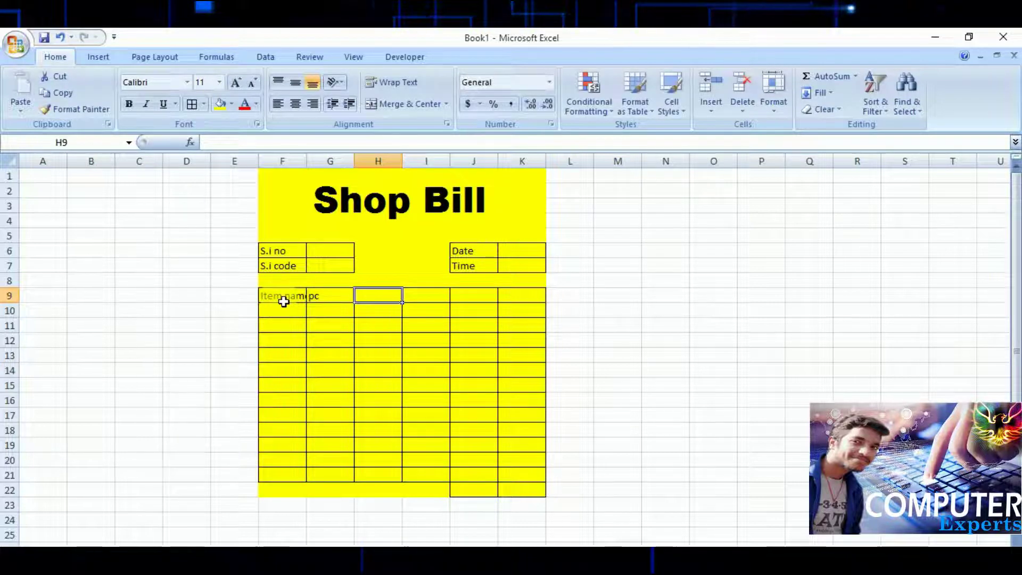
pyautogui.write('Sales rate')
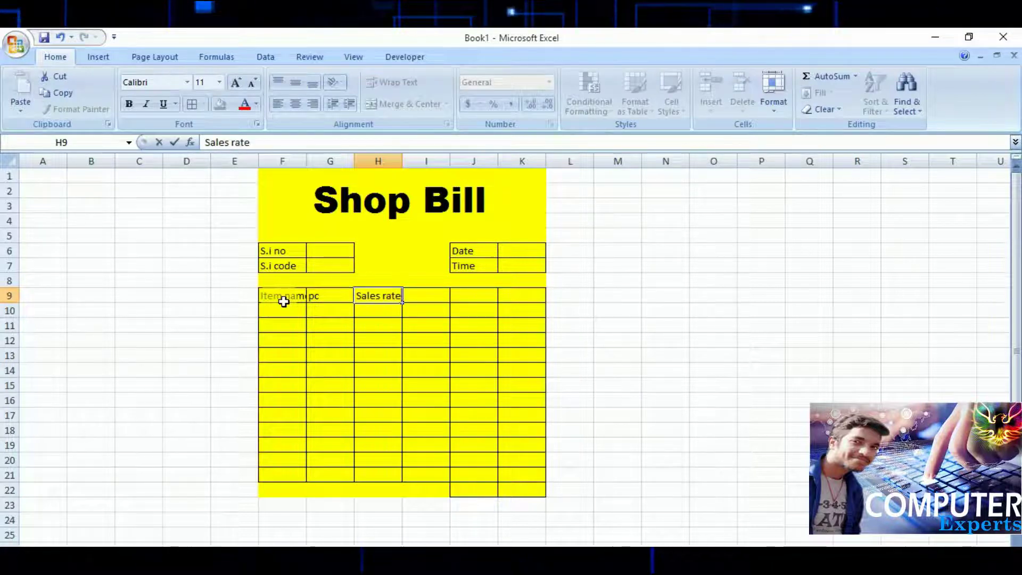
pyautogui.press('Tab')
pyautogui.write('Amoun')
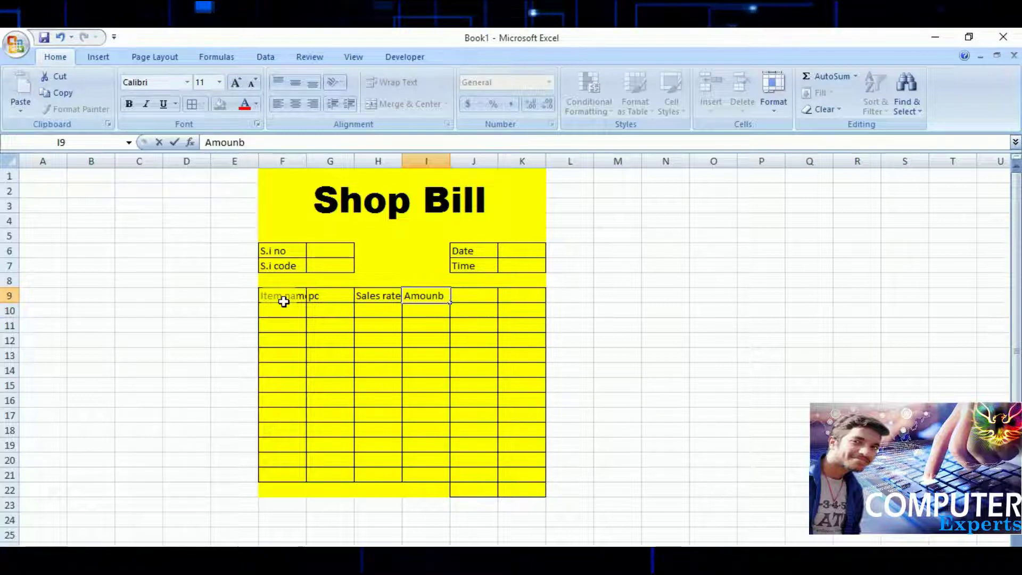
pyautogui.write('t')
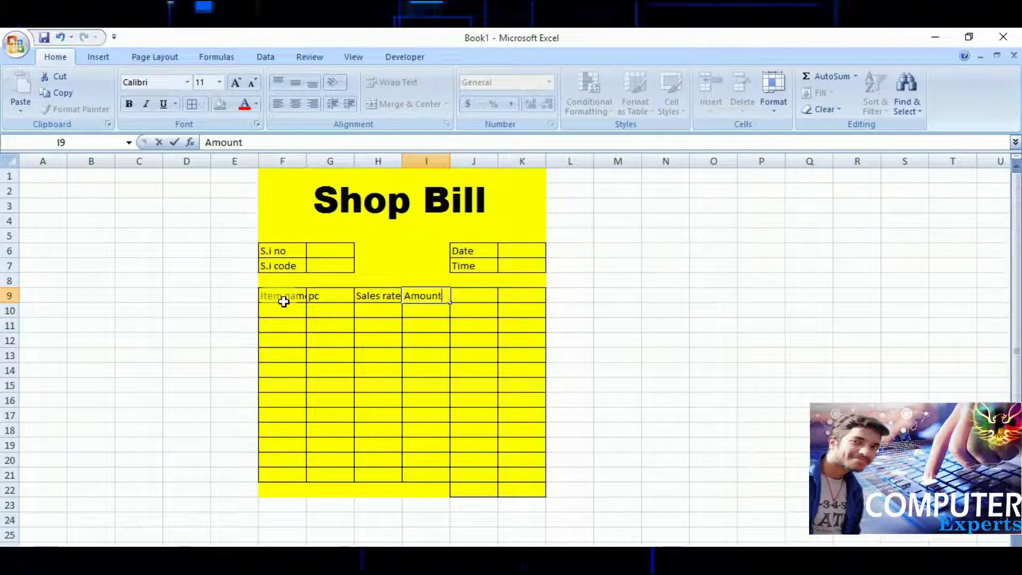
pyautogui.press('Tab')
pyautogui.write('D')
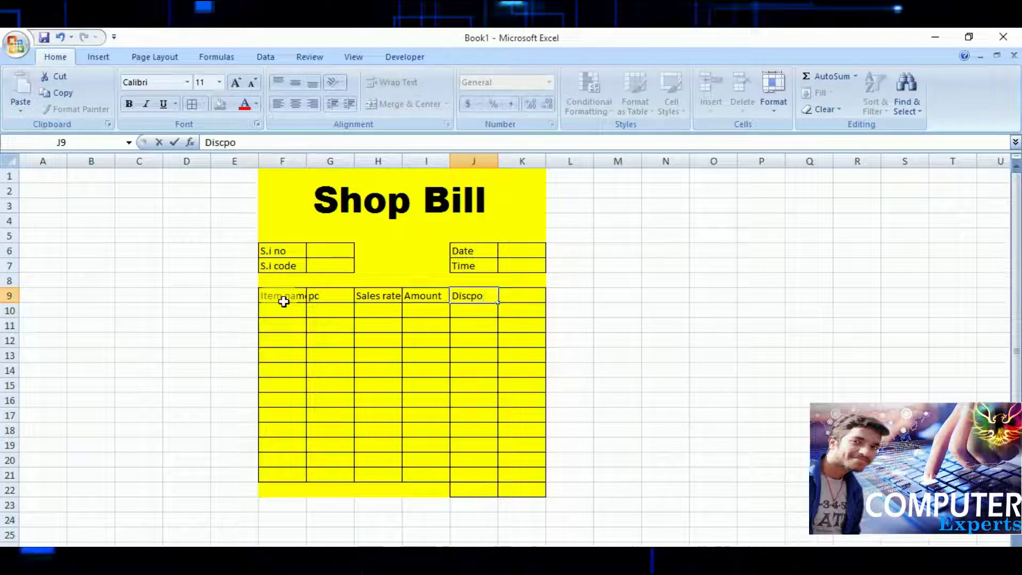
pyautogui.press('BackSpace')
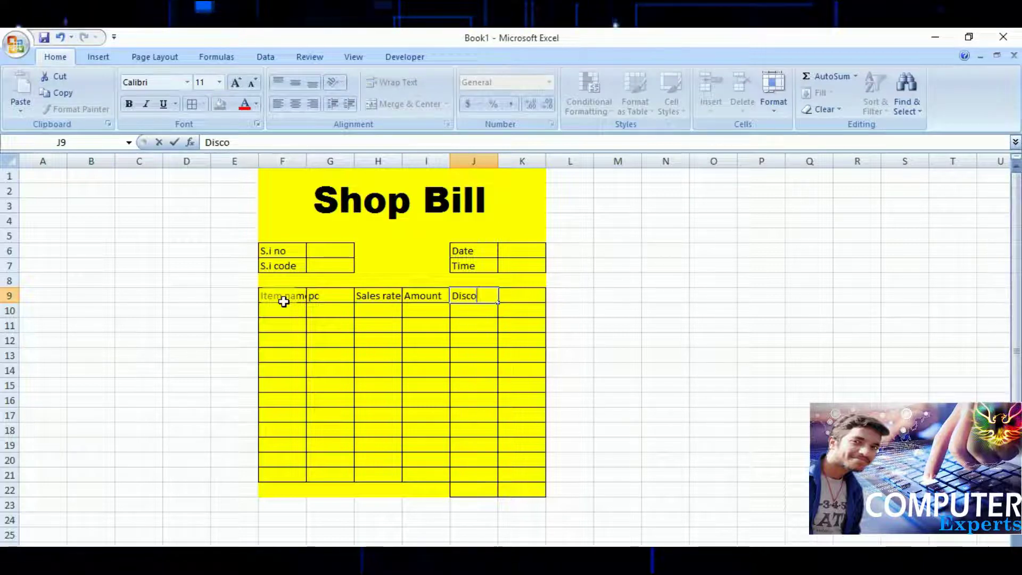
pyautogui.write('unt')
pyautogui.press('Tab')
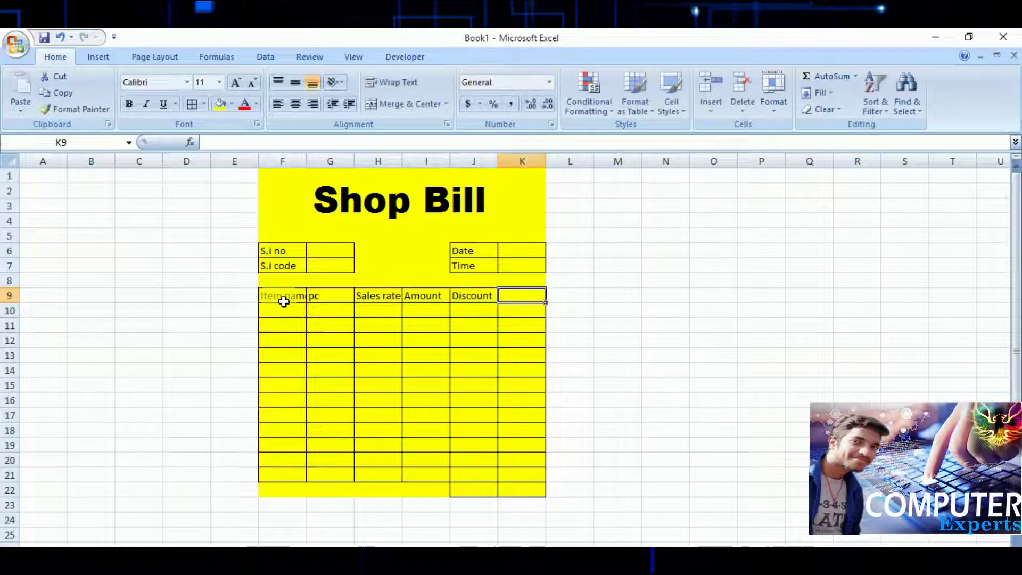
pyautogui.write('T')
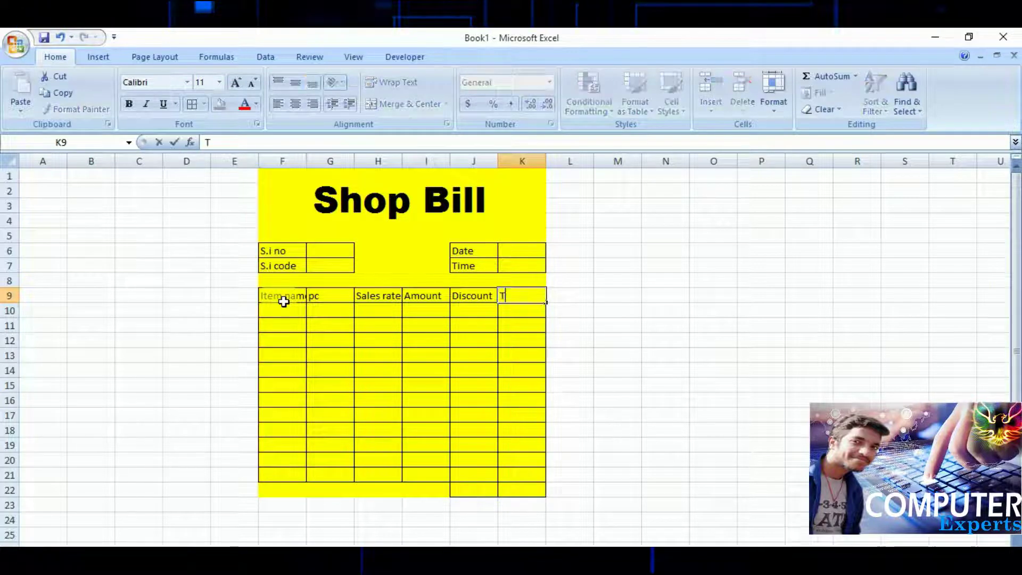
pyautogui.write('.')
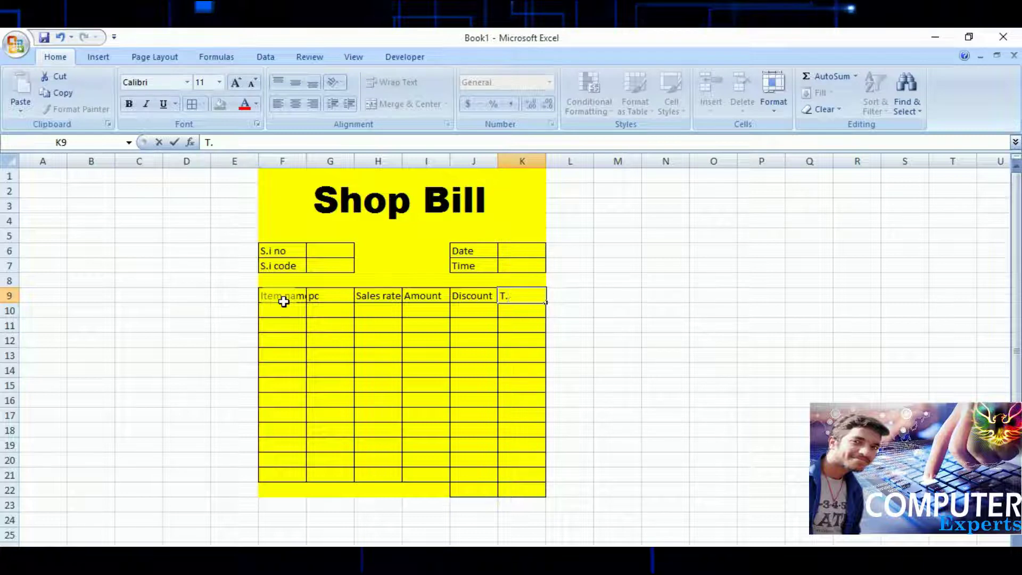
pyautogui.write('Amt')
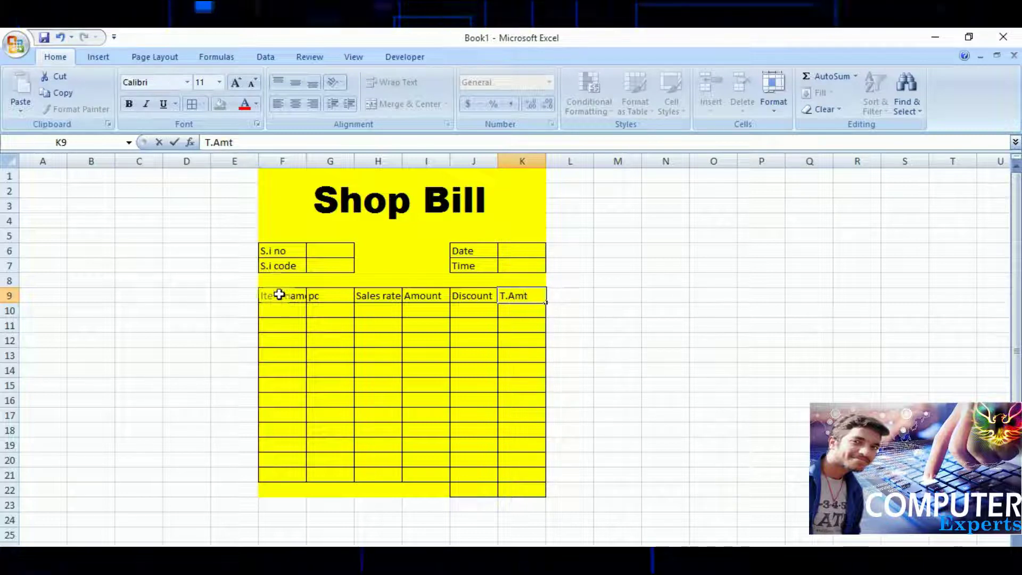
pyautogui.click(493, 311)
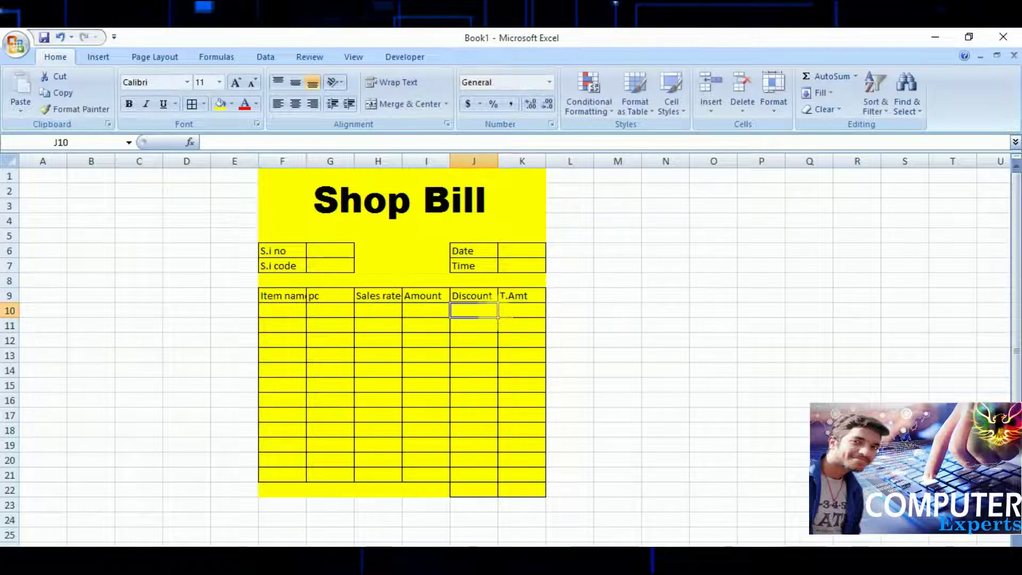
# Type the label Total Amt in J22.
pyautogui.click(483, 492)
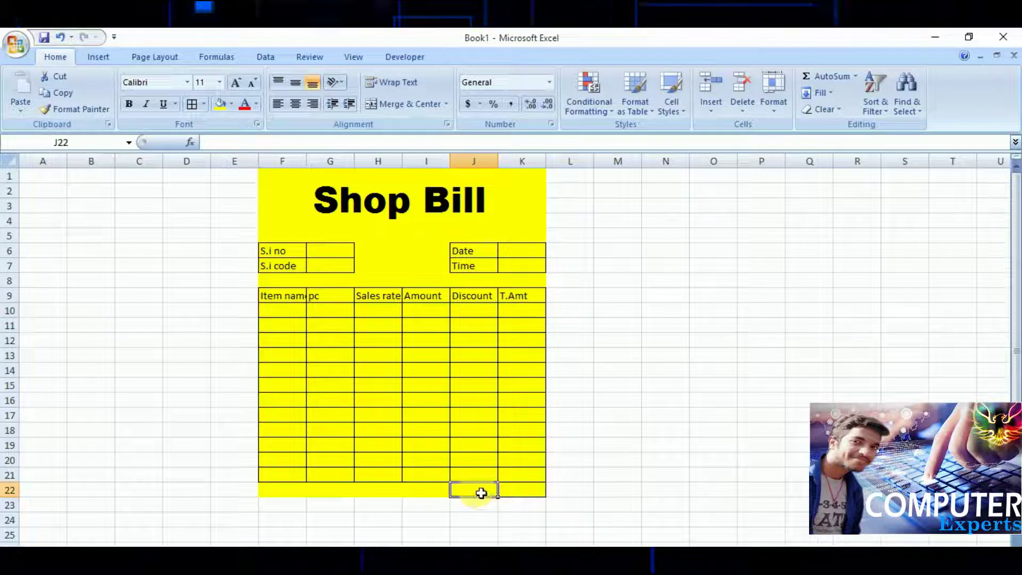
pyautogui.write('Tot')
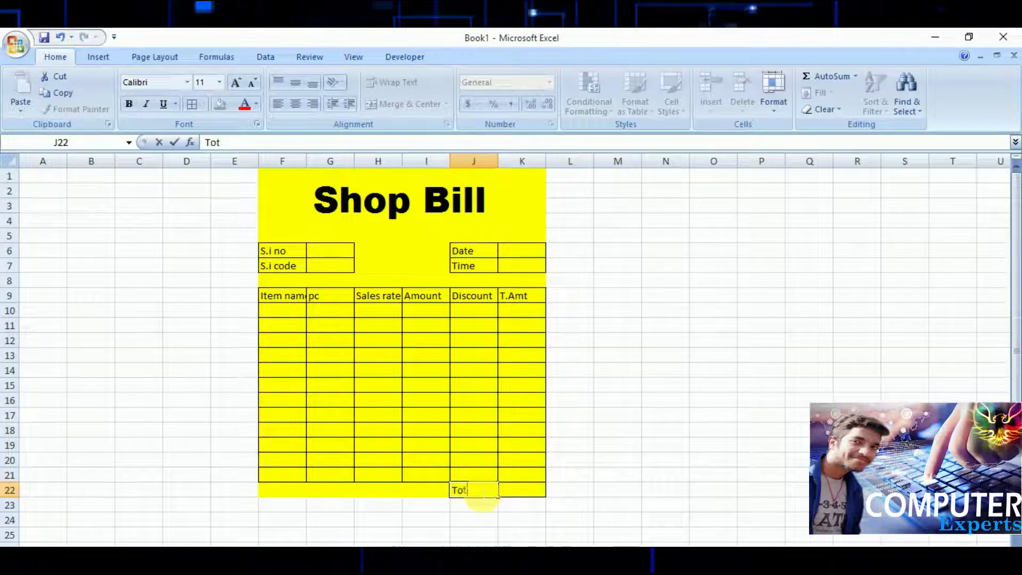
pyautogui.write('al A')
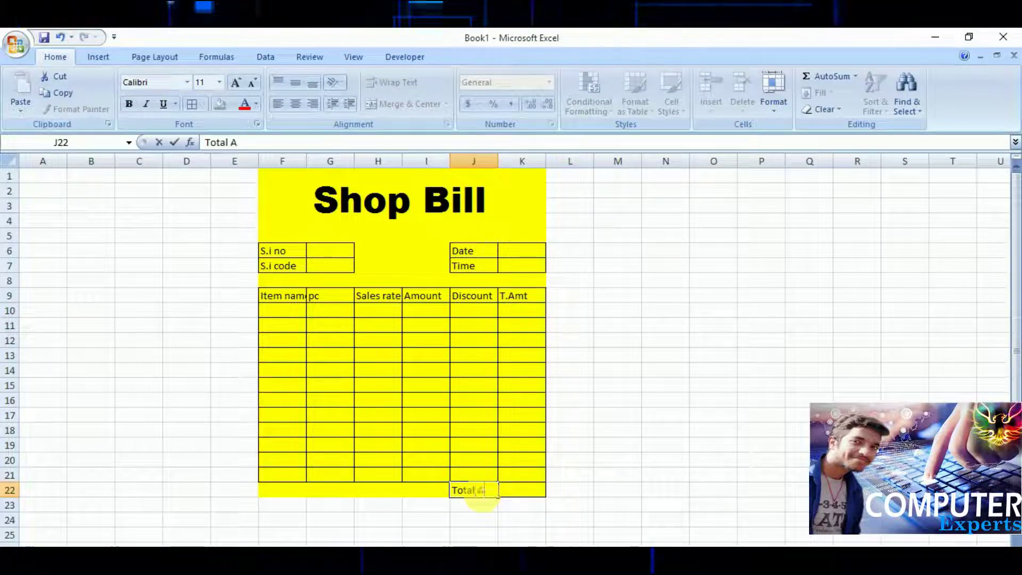
pyautogui.write('mt')
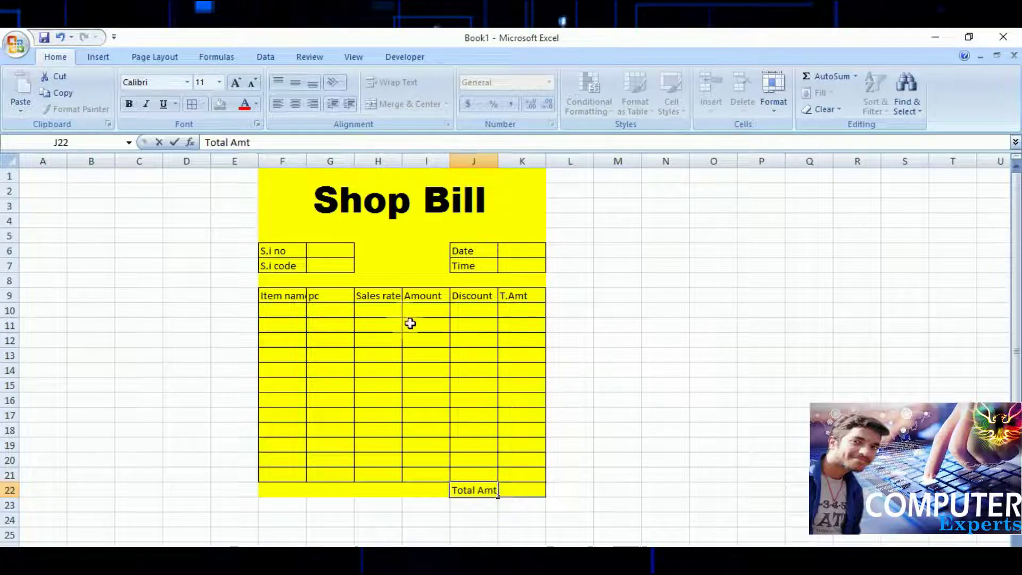
pyautogui.click(413, 314)
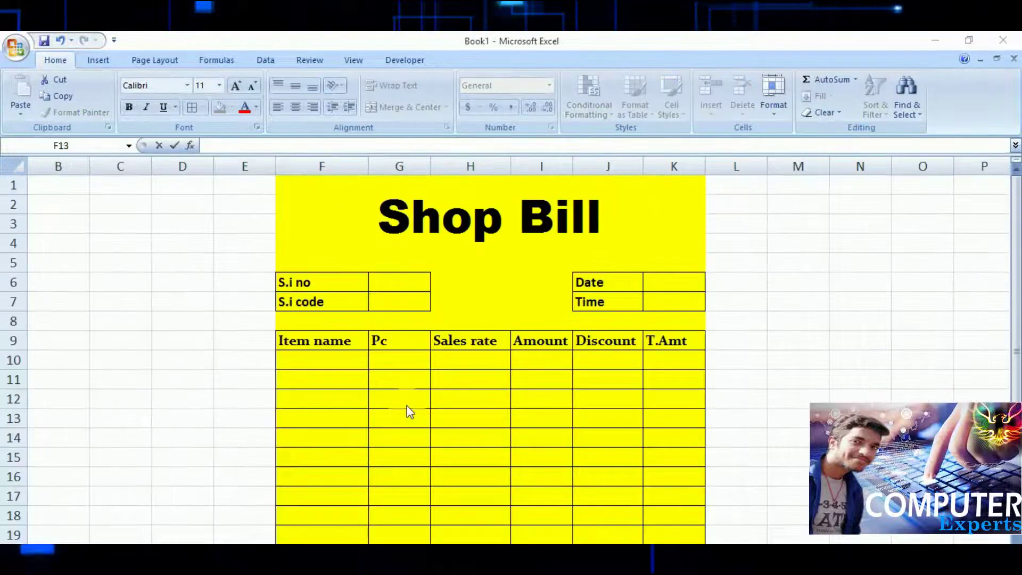
# List the items Keyboard, Mouse, Printer and Monitor in F10:F13.
pyautogui.press('Escape')
pyautogui.click(339, 361)
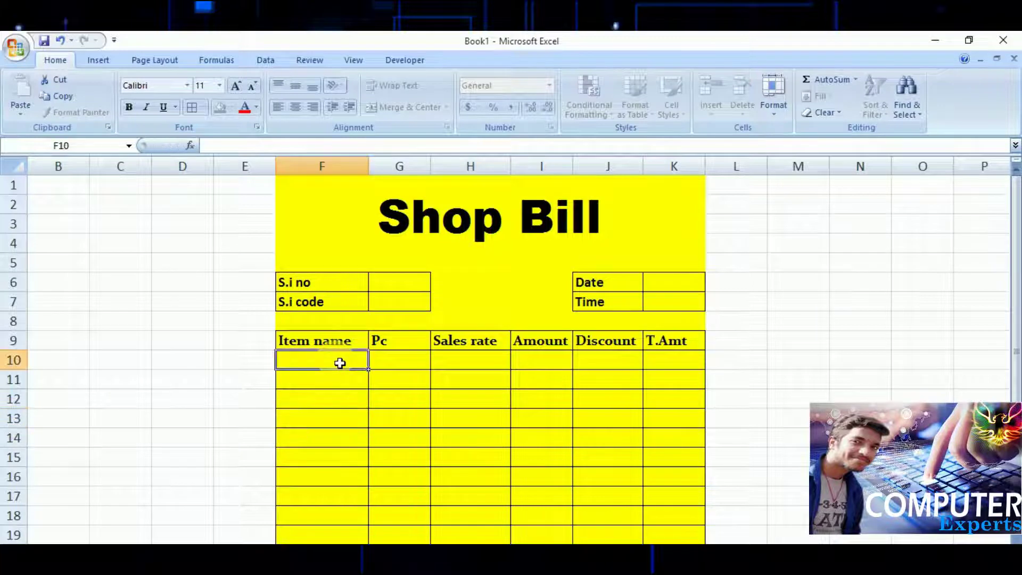
pyautogui.write('K')
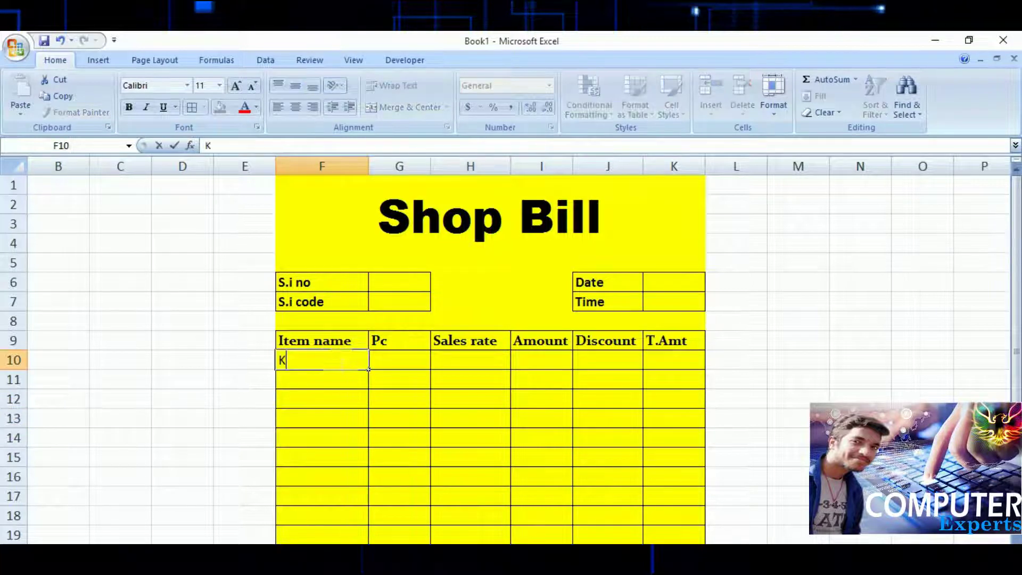
pyautogui.write('eyboard')
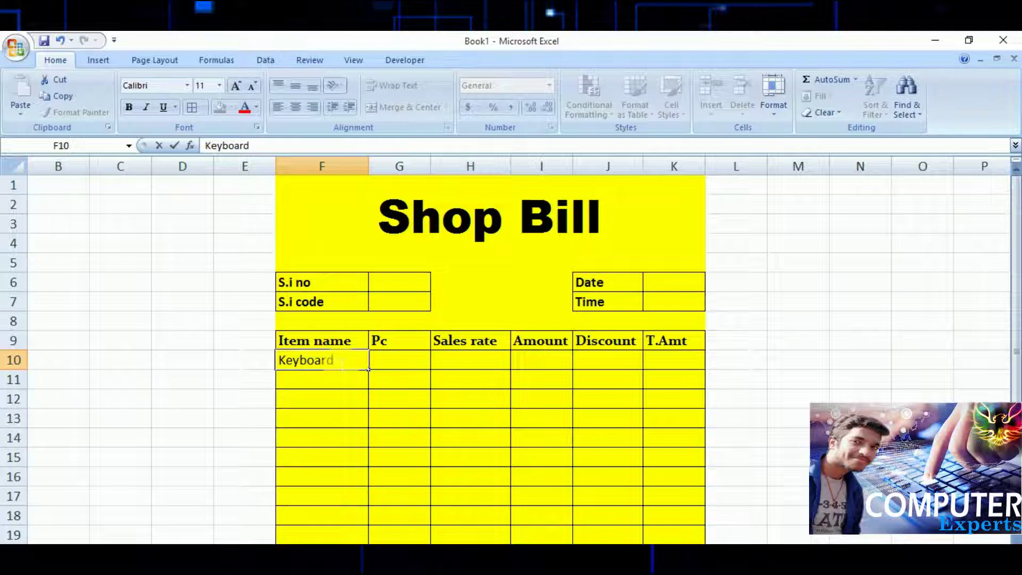
pyautogui.press('Return')
pyautogui.write('M')
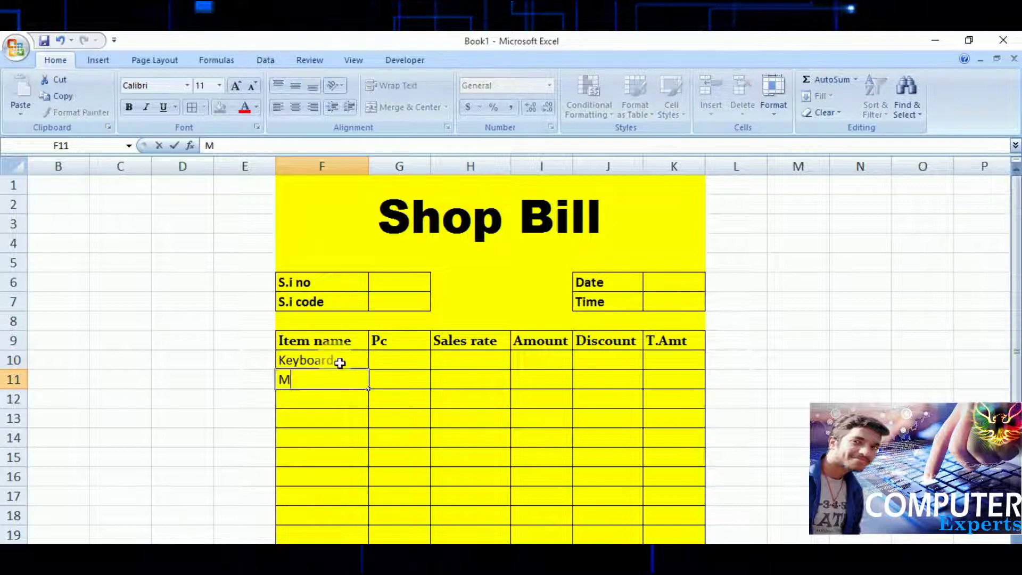
pyautogui.write('ouse')
pyautogui.press('Return')
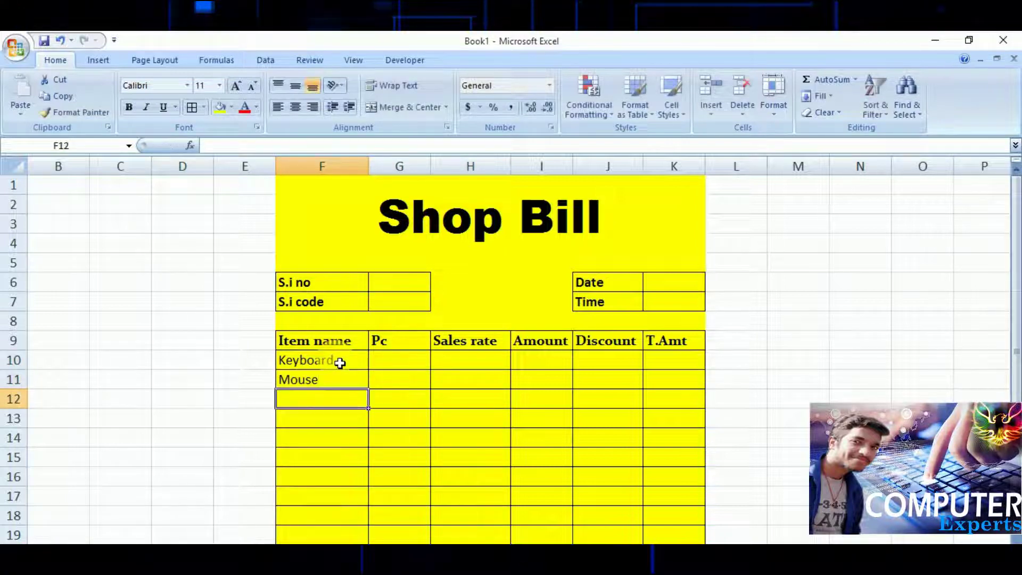
pyautogui.write('Pr')
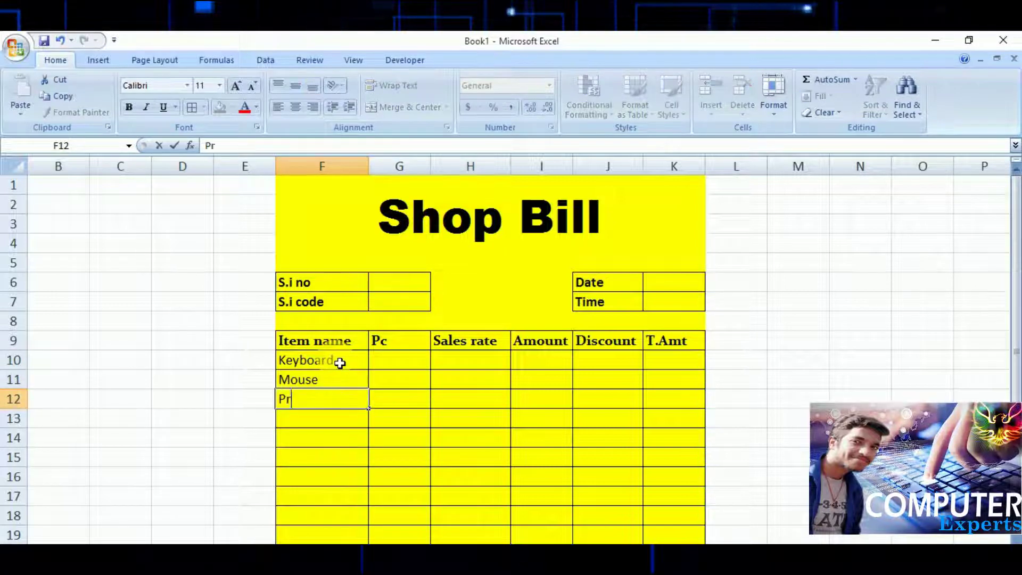
pyautogui.write('inter')
pyautogui.press('Return')
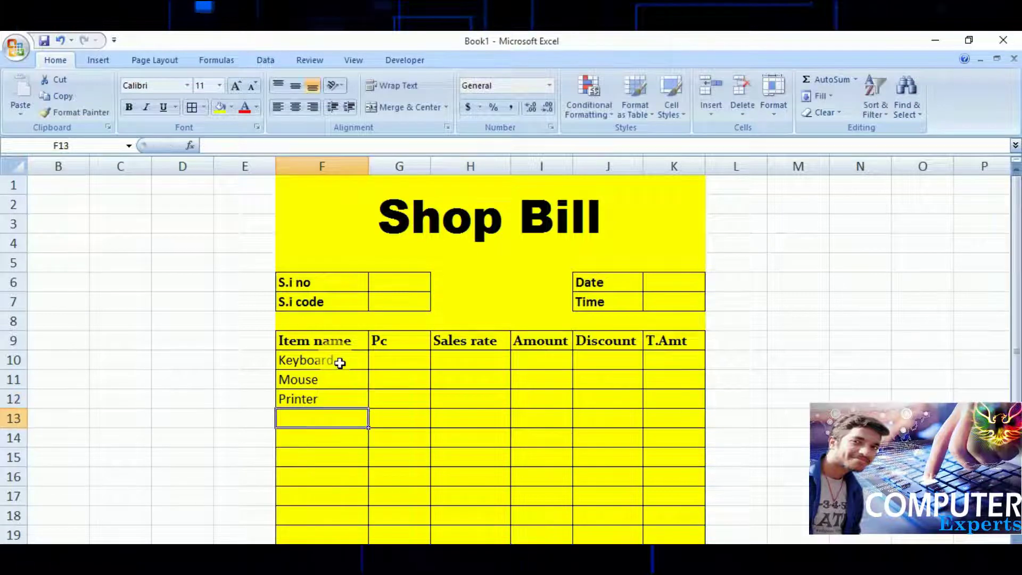
pyautogui.write('Mon')
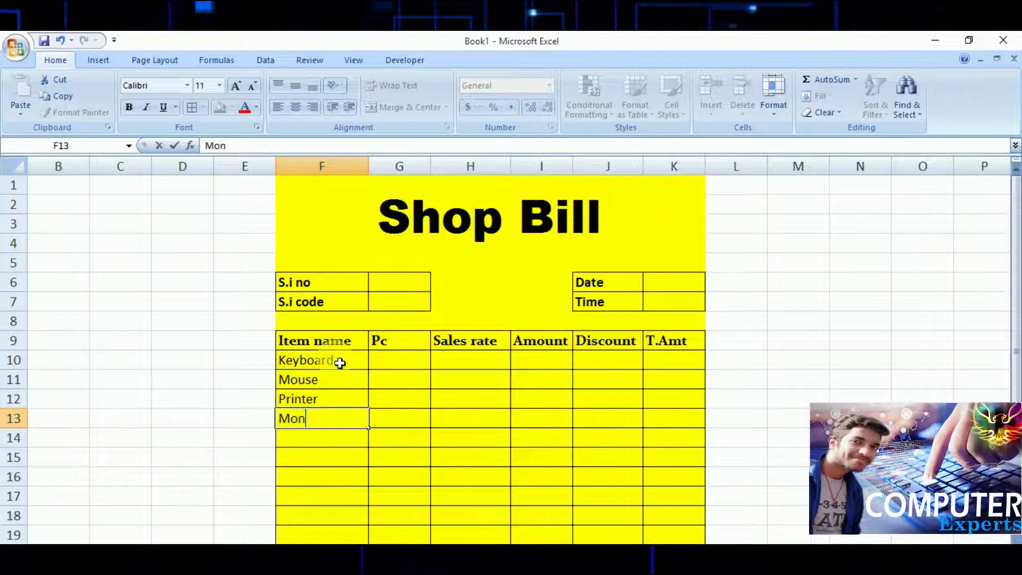
pyautogui.write('itor')
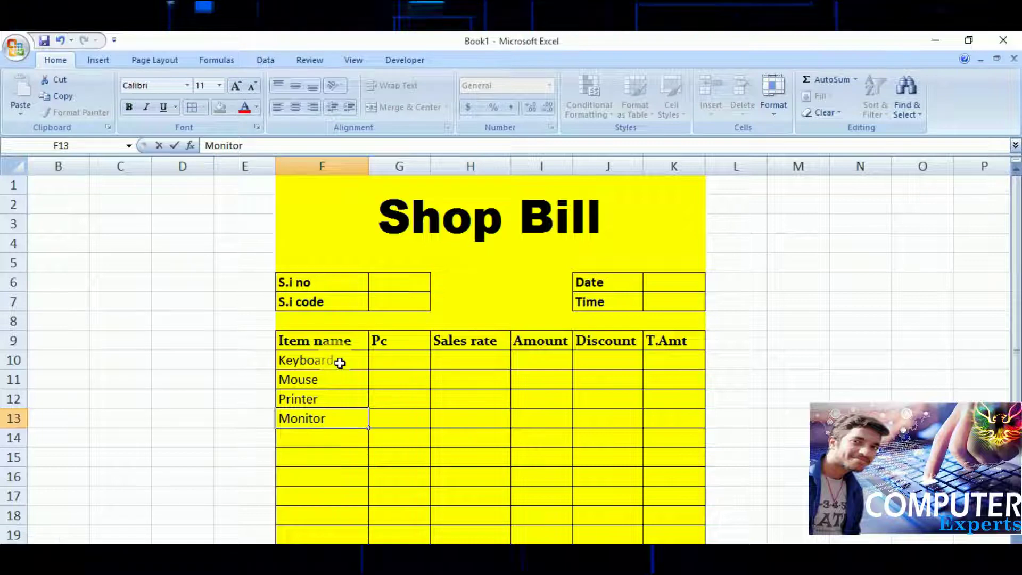
# Enter Pc quantities 3, 5 and 2 in G10:G12.
pyautogui.click(398, 362)
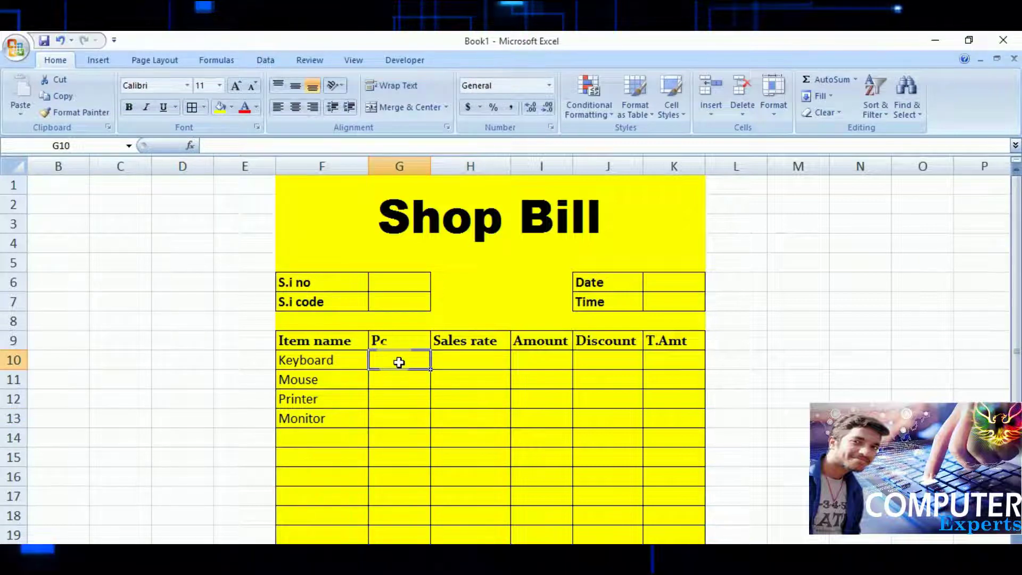
pyautogui.write('3')
pyautogui.press('Return')
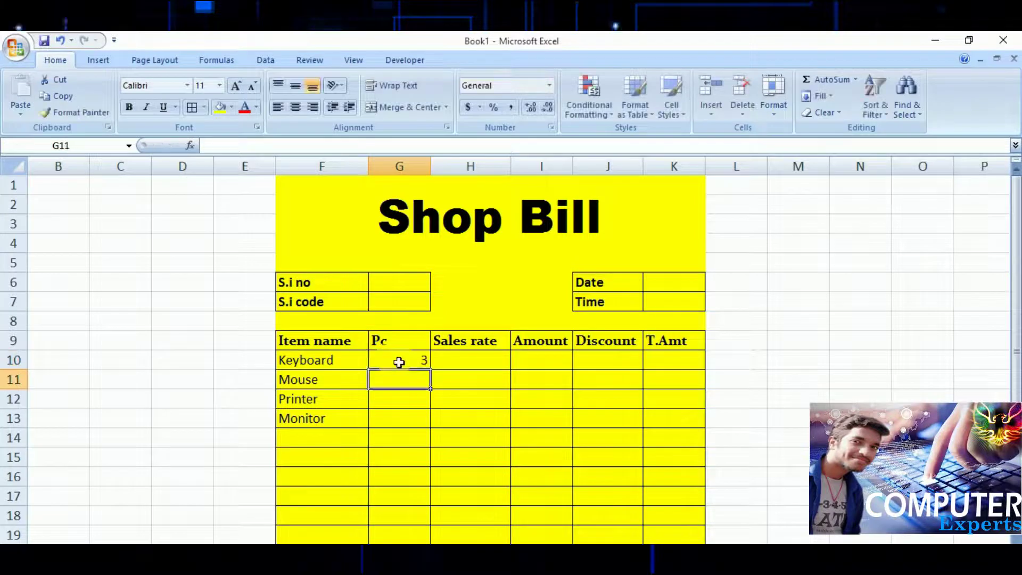
pyautogui.write('5')
pyautogui.press('Return')
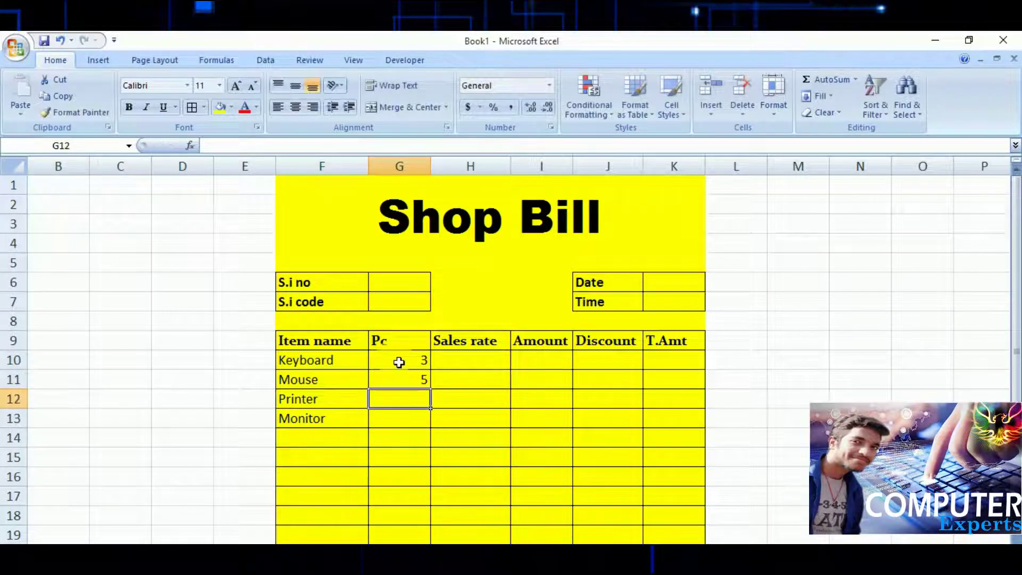
pyautogui.write('2')
pyautogui.press('Return')
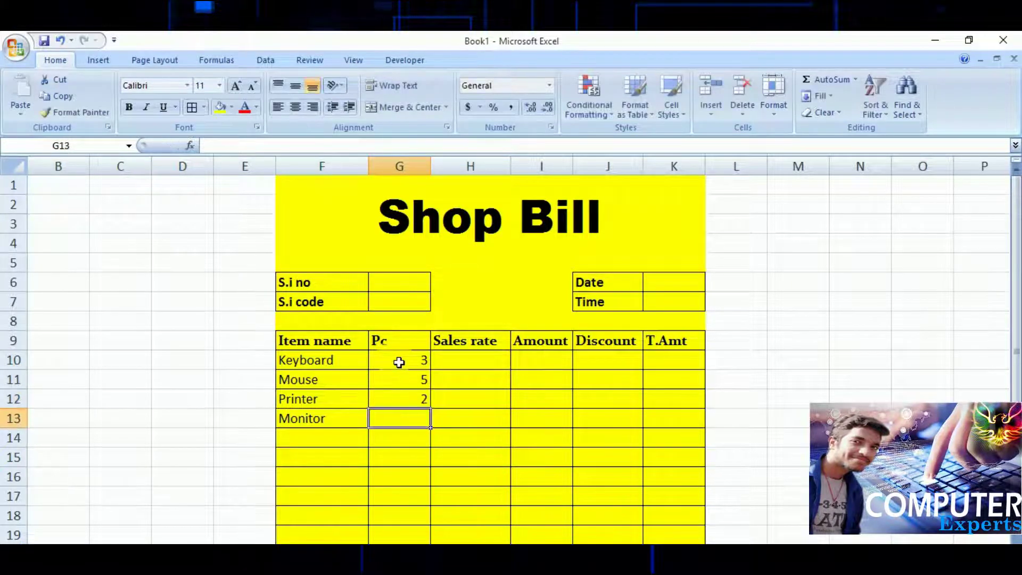
# Finish Monitor's quantity 5 and enter sales rates 400, 200, 3500, 5000 in H10:H13.
pyautogui.write('5')
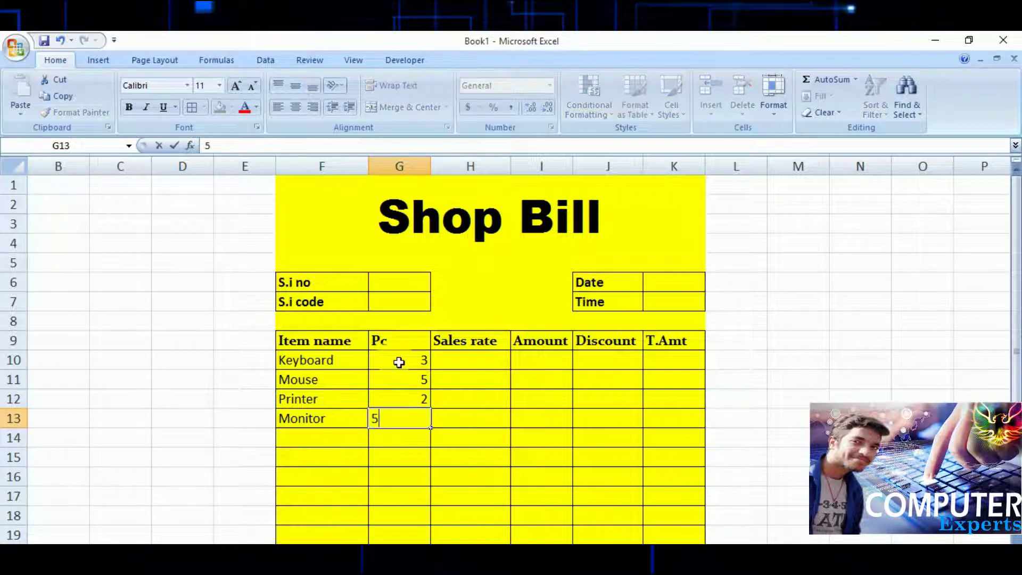
pyautogui.click(458, 359)
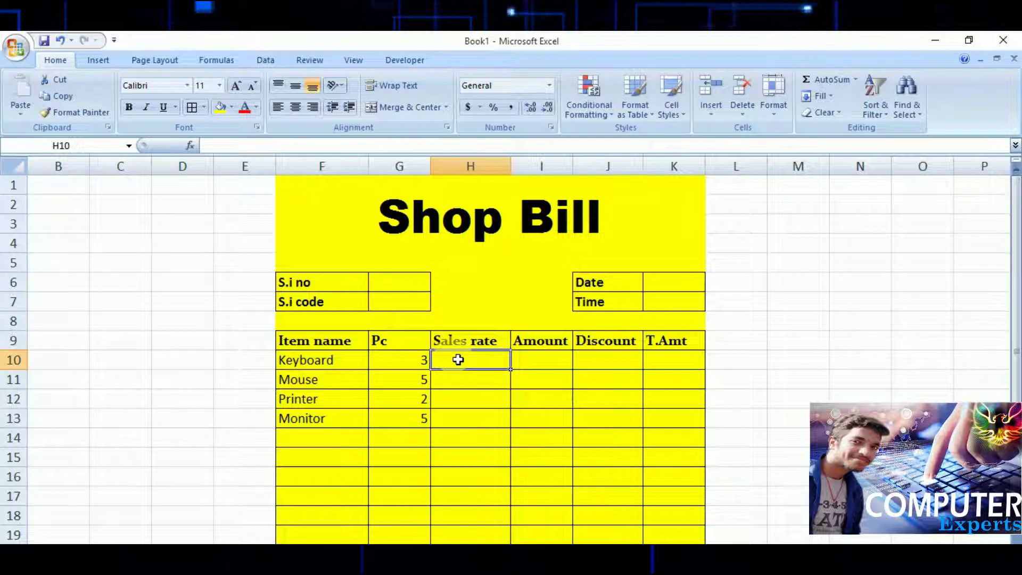
pyautogui.write('400')
pyautogui.press('Return')
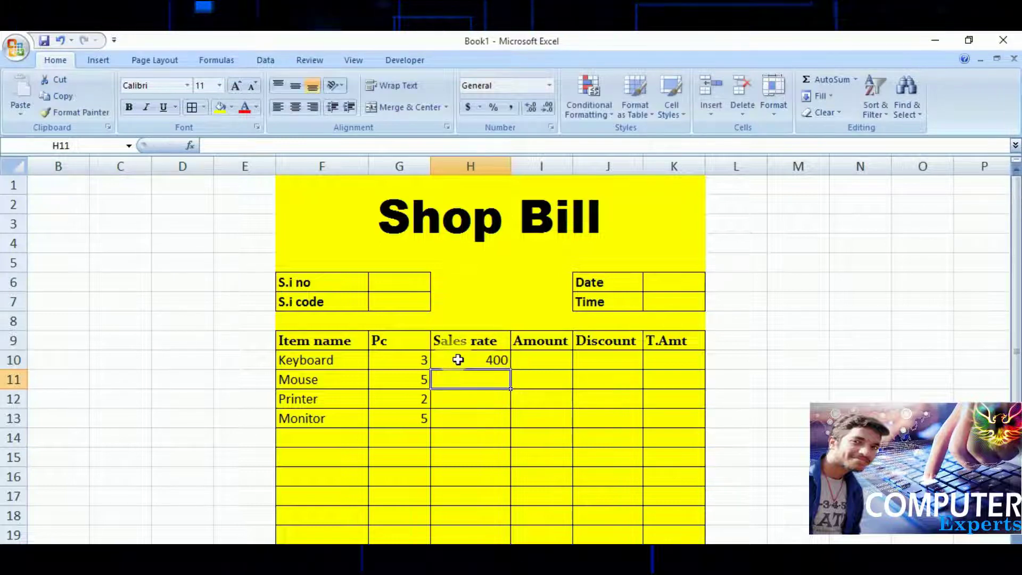
pyautogui.write('200')
pyautogui.press('Return')
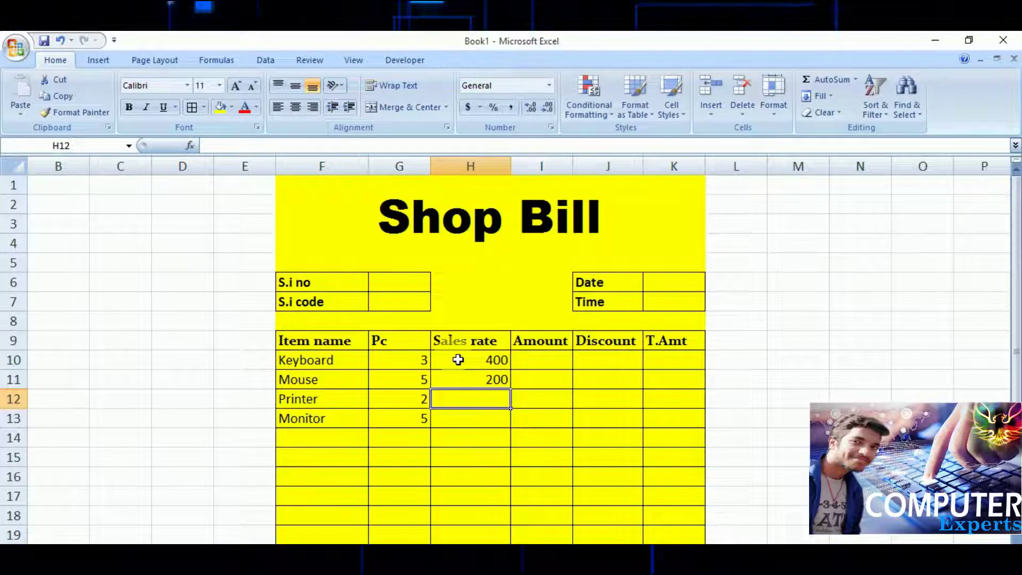
pyautogui.write('5')
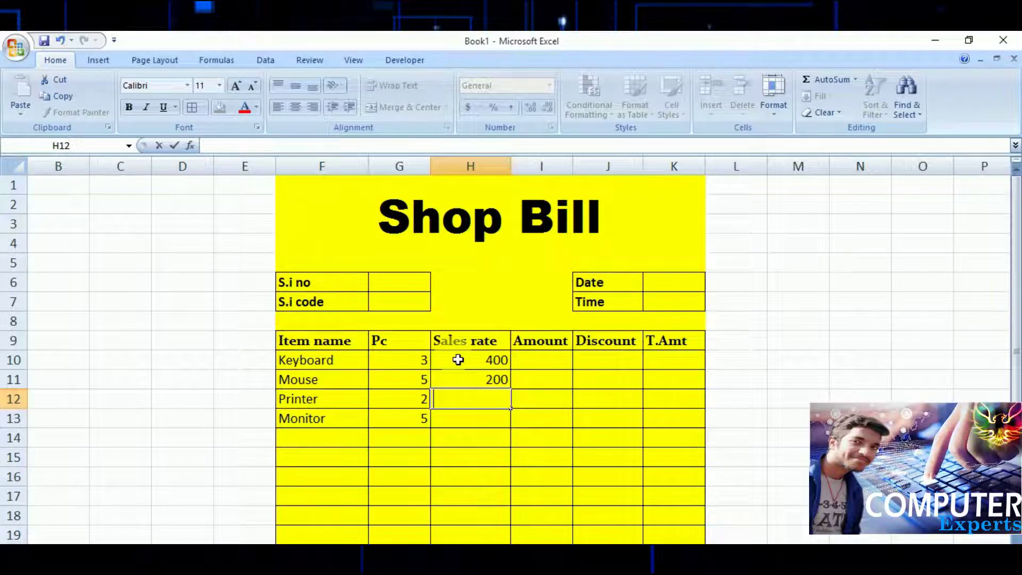
pyautogui.write('350')
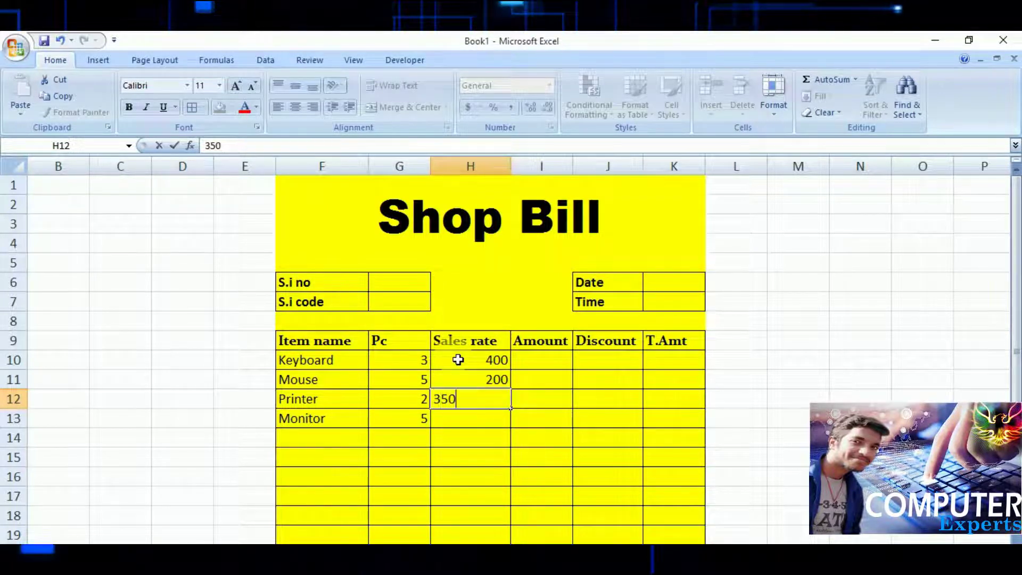
pyautogui.write('0')
pyautogui.press('Return')
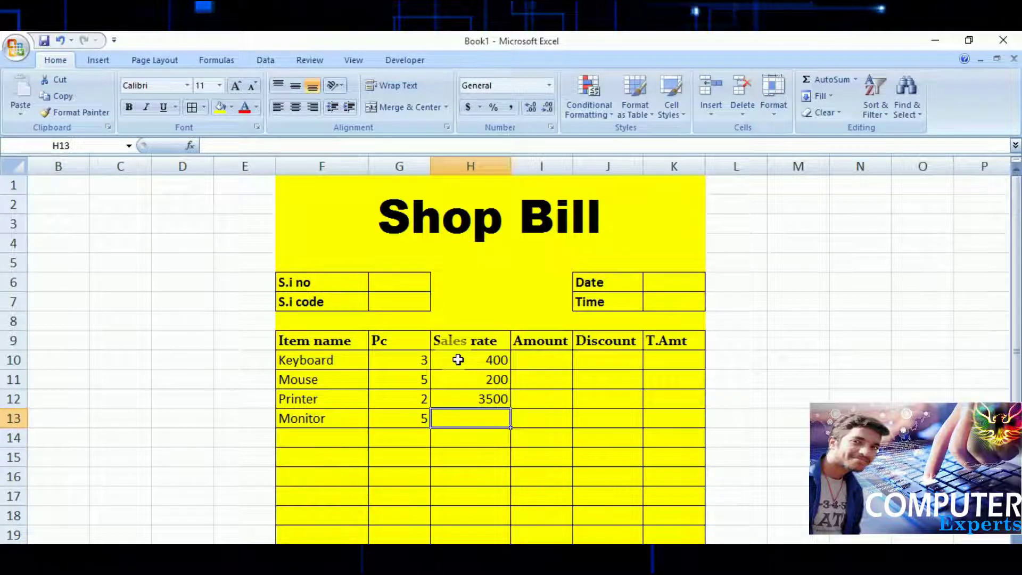
pyautogui.write('5')
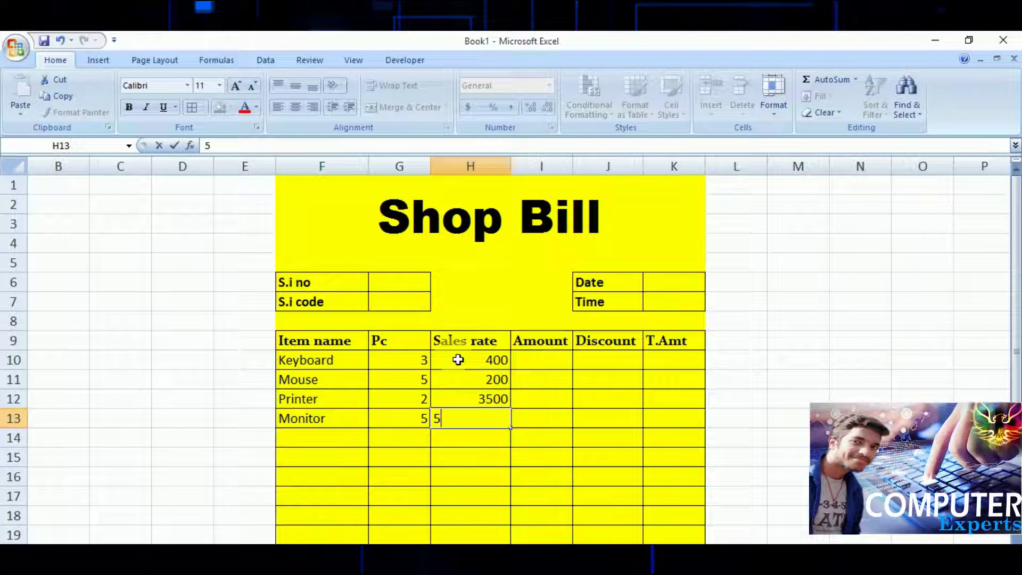
pyautogui.write('0')
pyautogui.write('00')
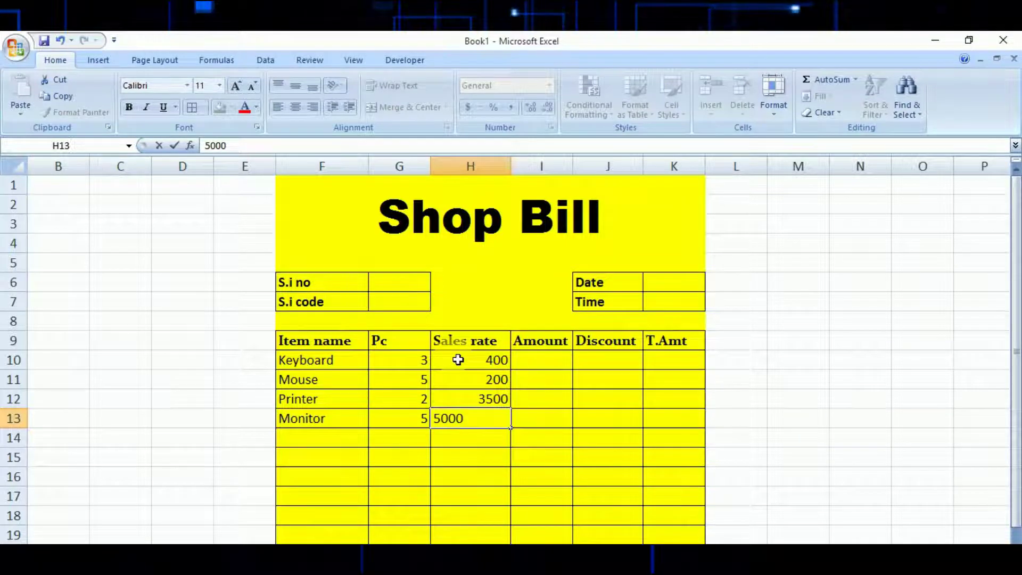
pyautogui.press('Tab')
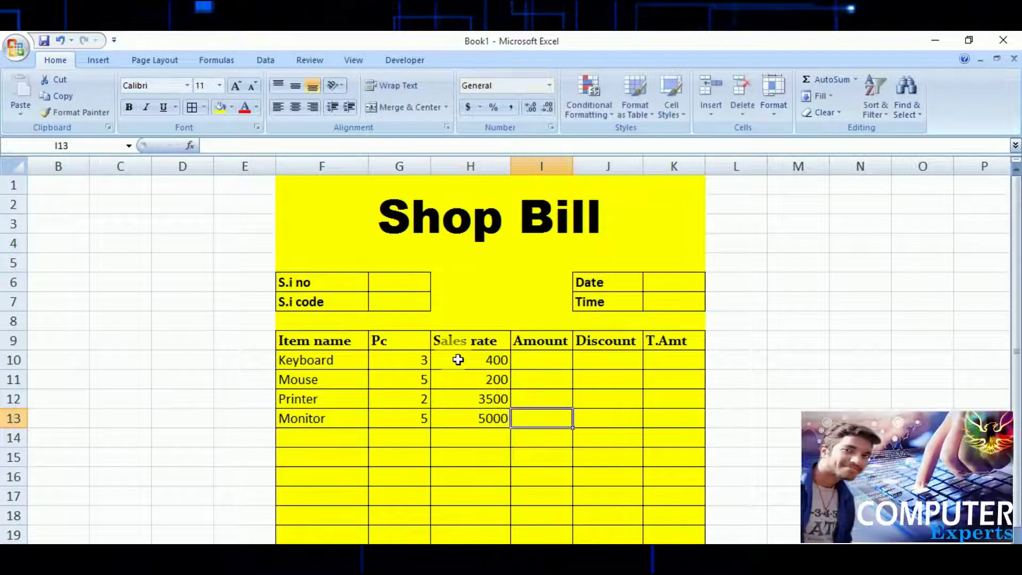
pyautogui.click(536, 366)
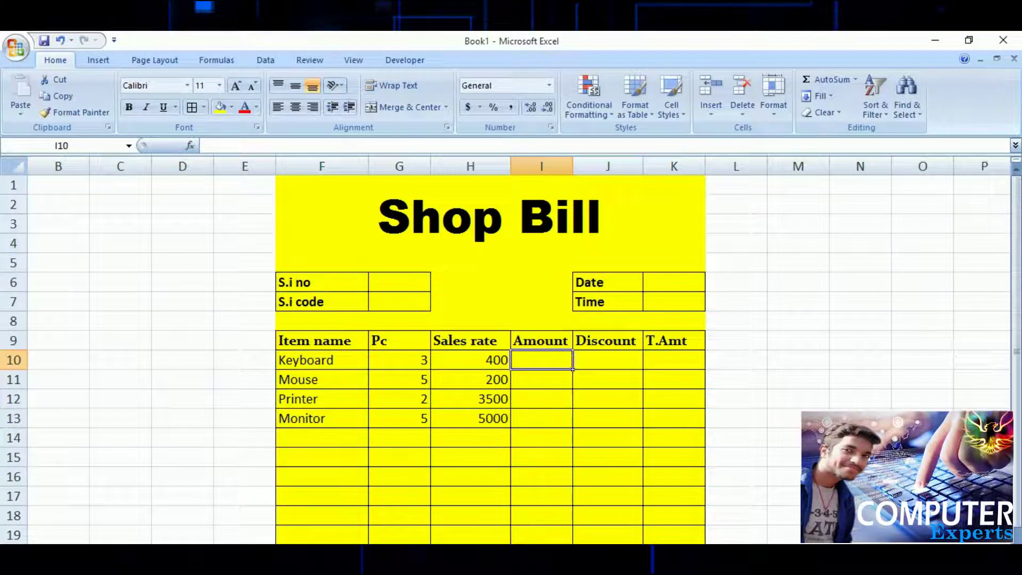
# Enter =G10*H10 in I10 and fill it to I13, giving 1200, 1000, 7000, 25000.
pyautogui.keyDown('ctrl'); pyautogui.scroll(1, 510, 346); pyautogui.keyUp('ctrl')
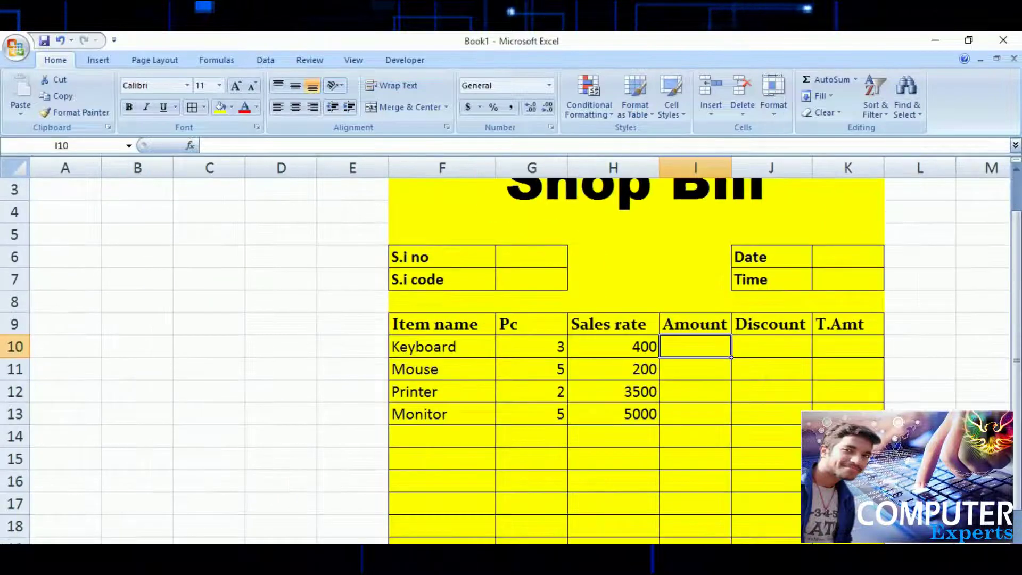
pyautogui.hscroll(1, 511, 346)
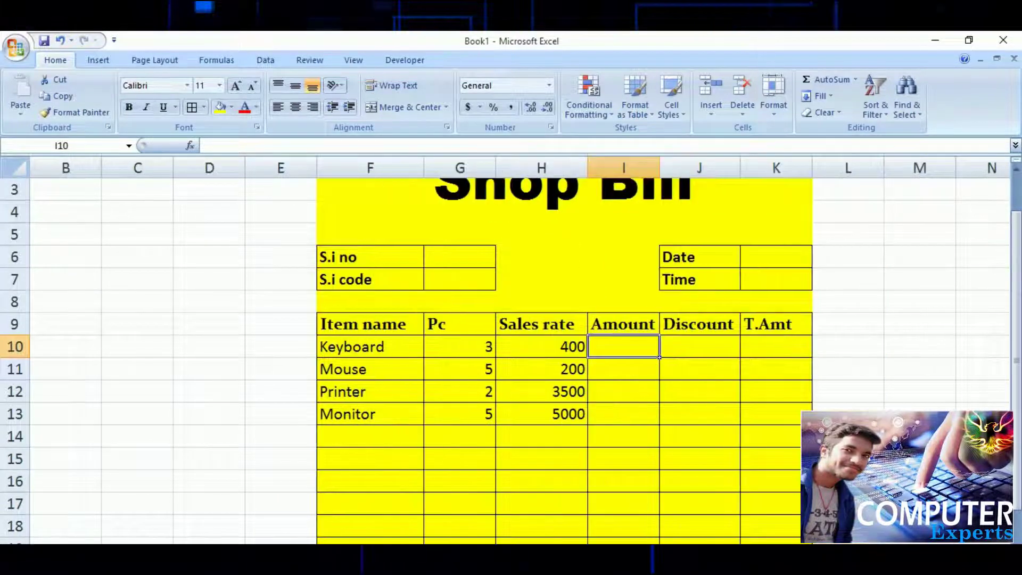
pyautogui.click(461, 349)
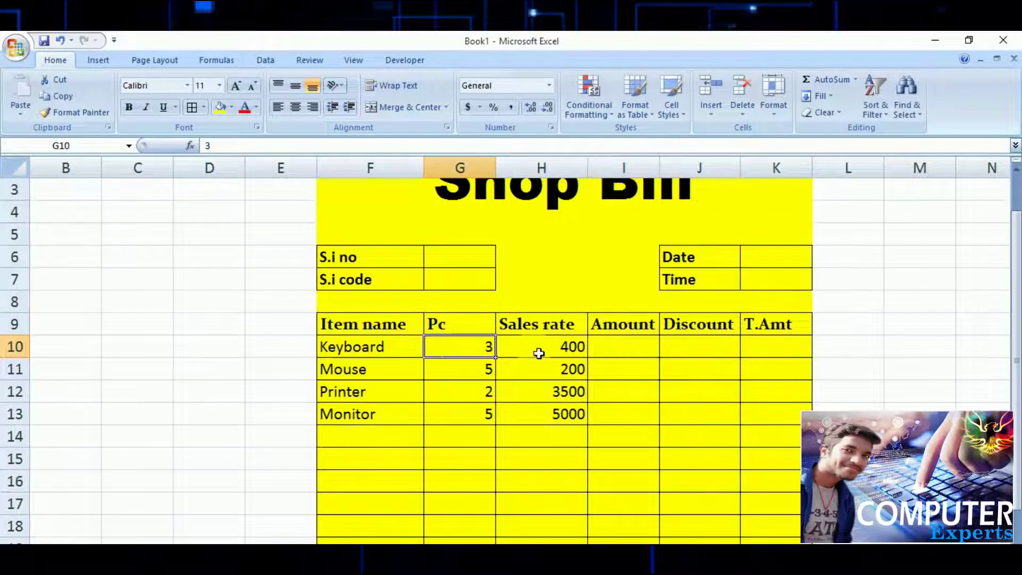
pyautogui.click(544, 353)
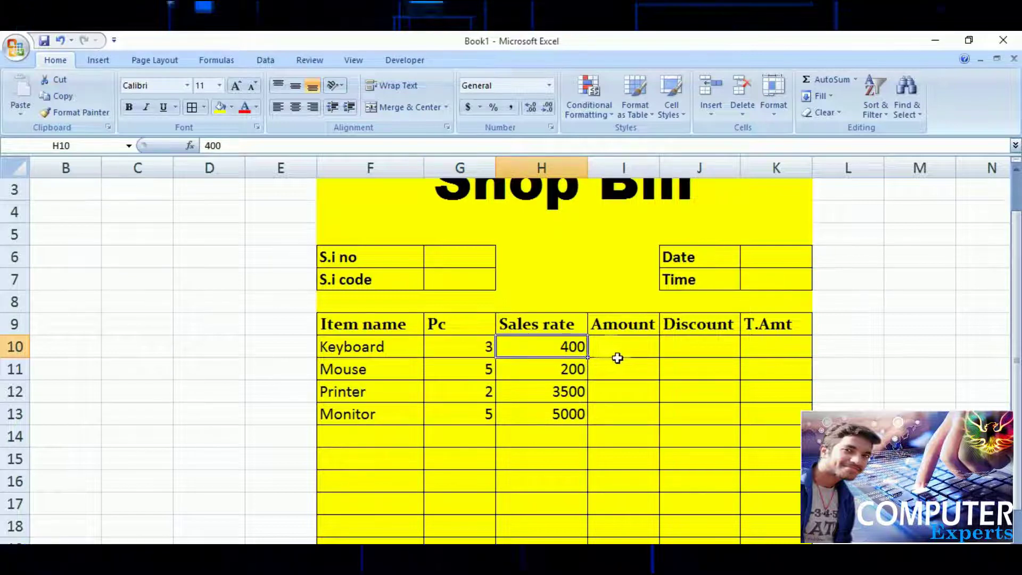
pyautogui.click(622, 356)
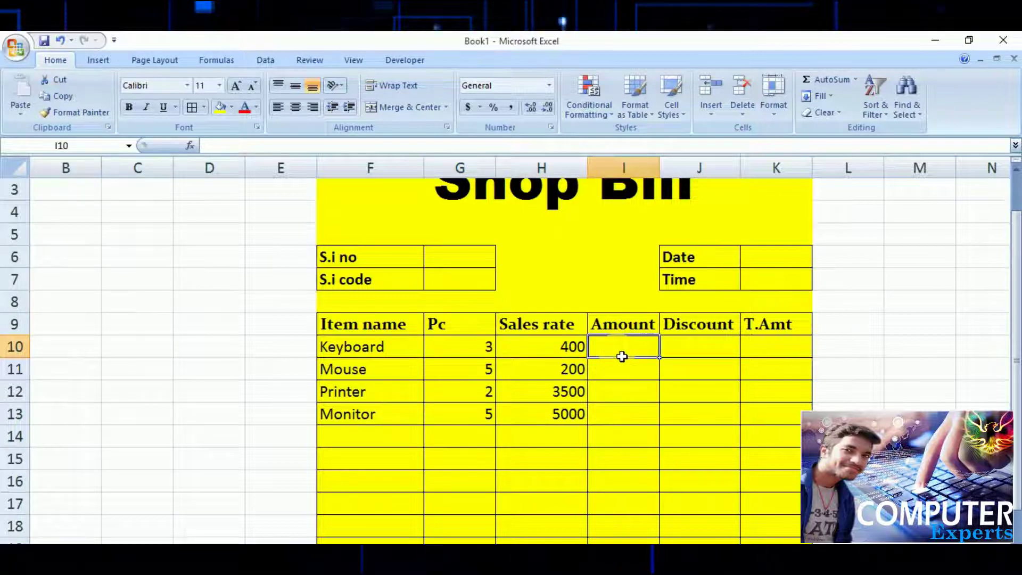
pyautogui.write('=')
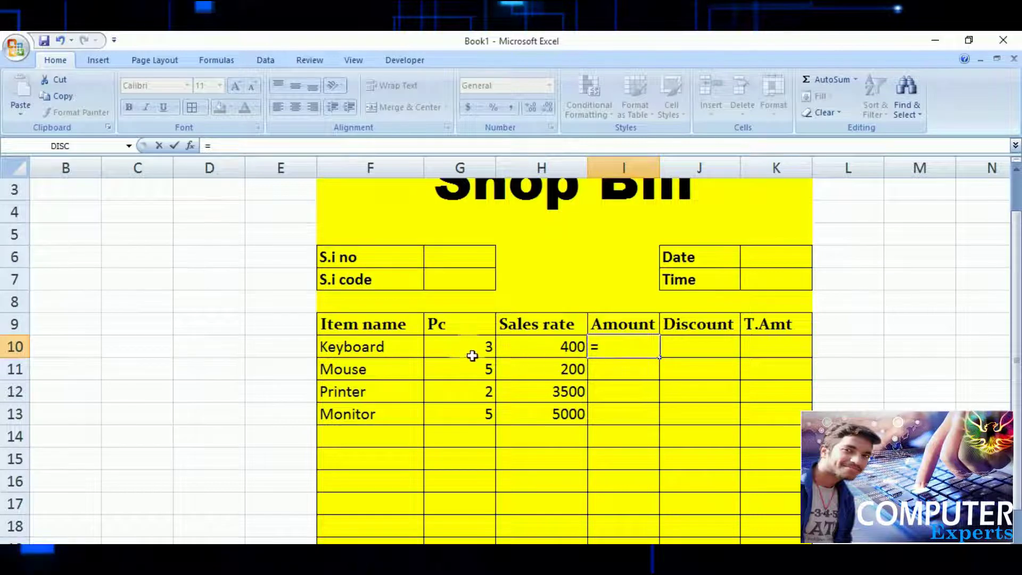
pyautogui.click(476, 174)
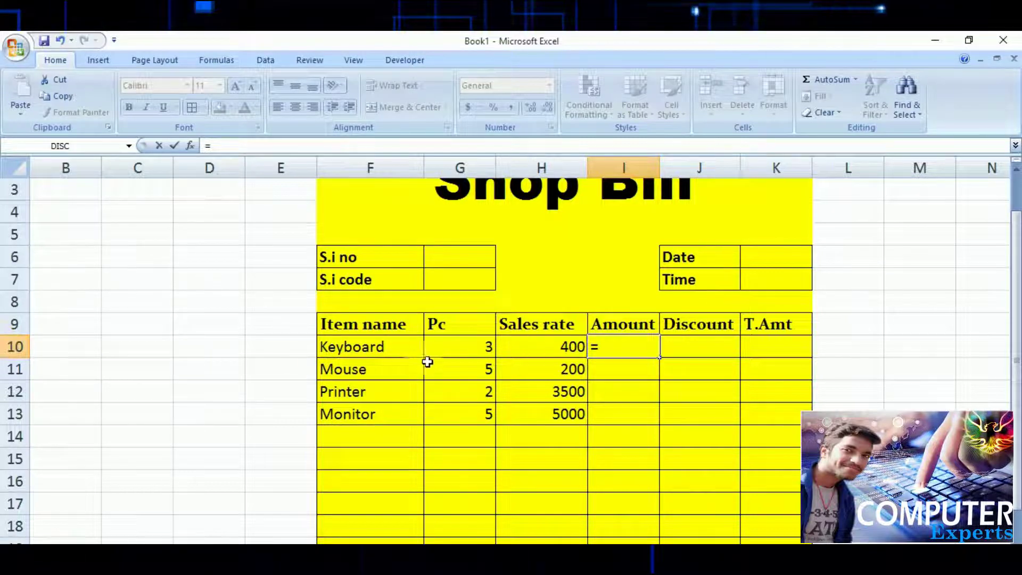
pyautogui.write('g')
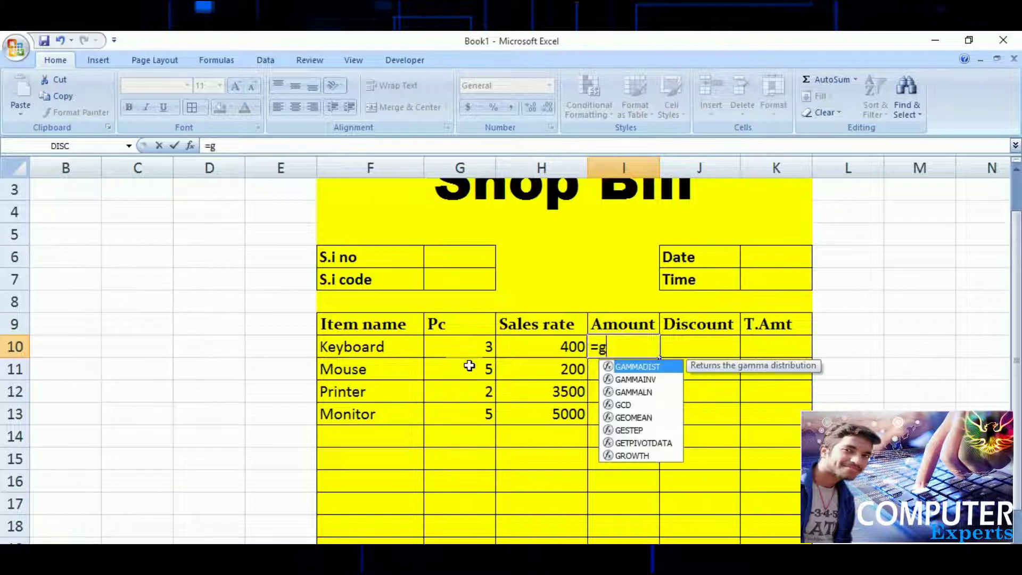
pyautogui.write('10*')
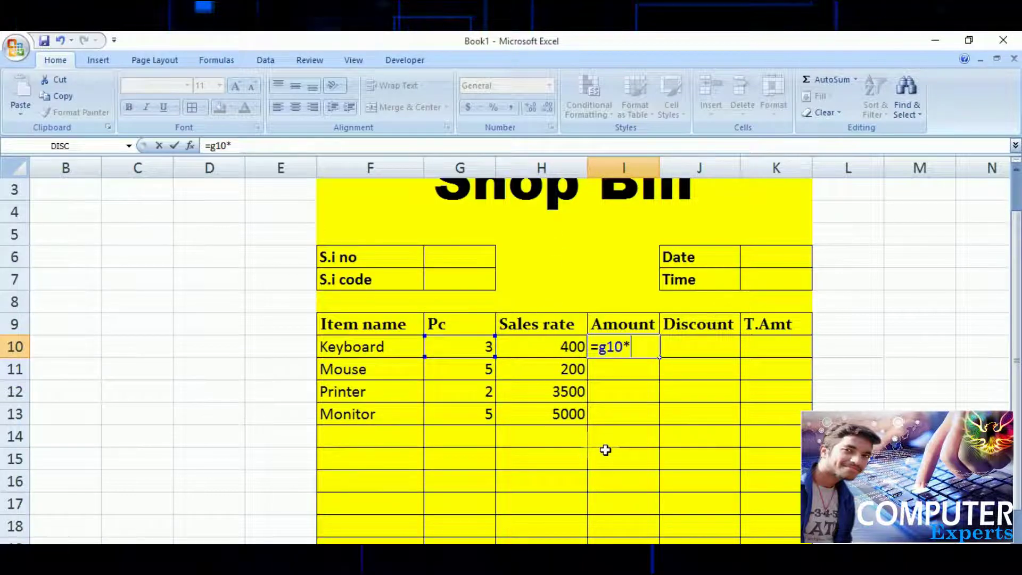
pyautogui.write('h10')
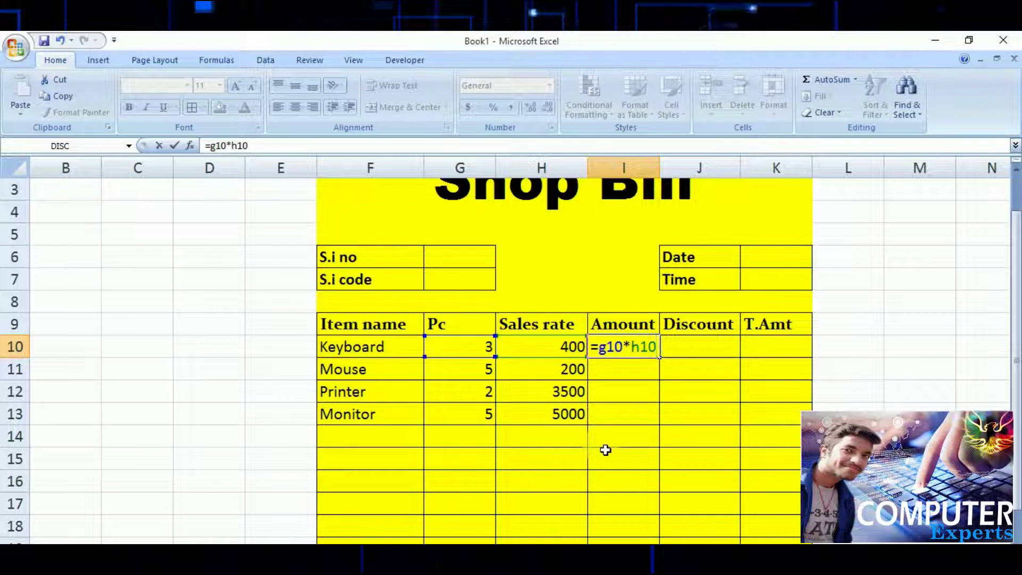
pyautogui.press('Return')
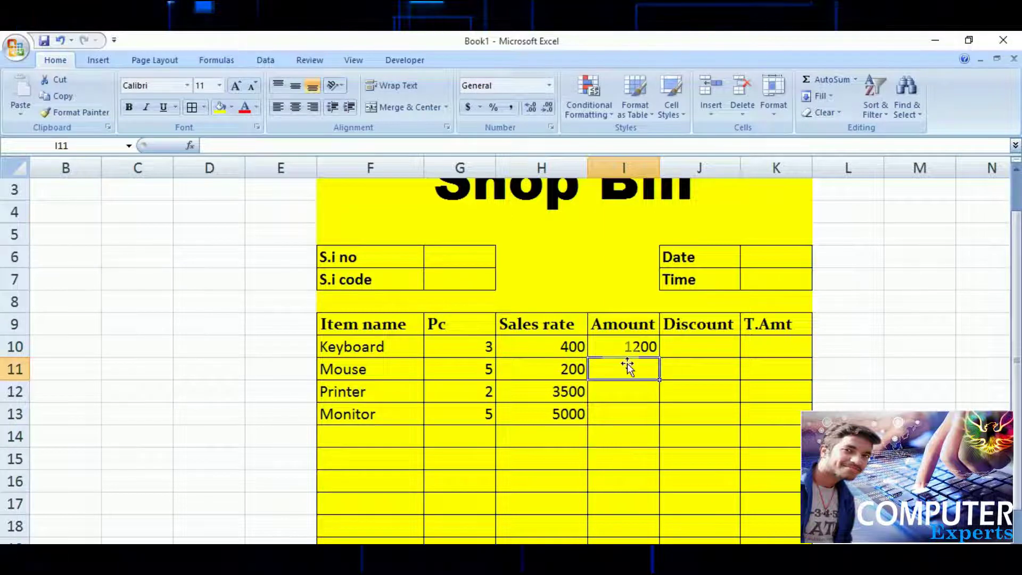
pyautogui.click(628, 347)
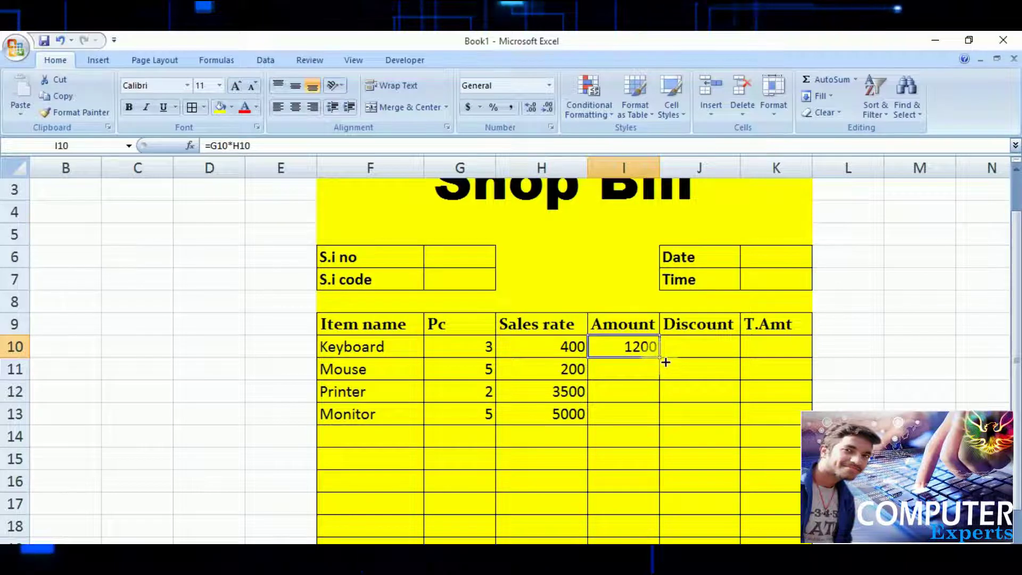
pyautogui.moveTo(660, 357); pyautogui.dragTo(664, 419)
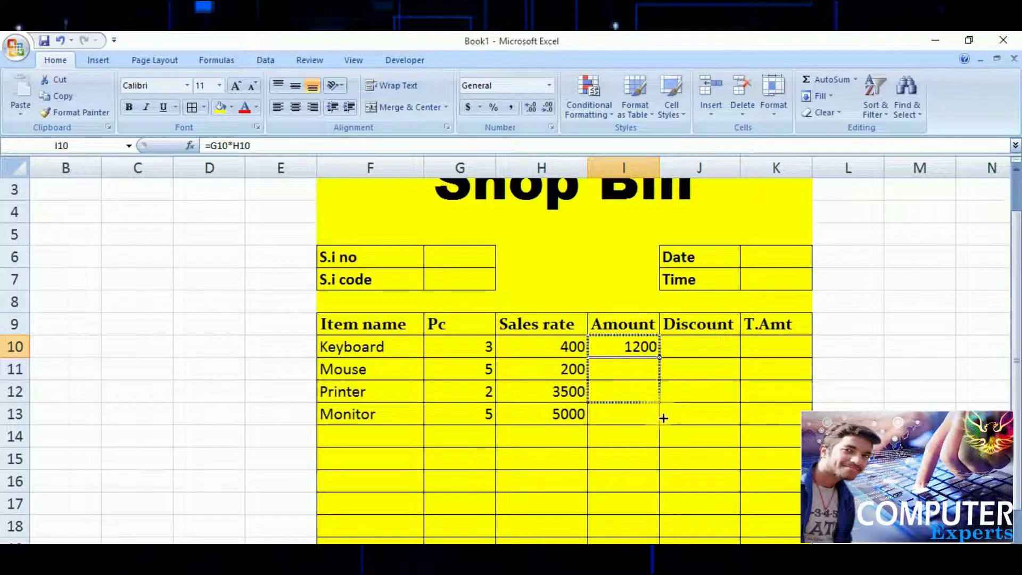
pyautogui.click(630, 471)
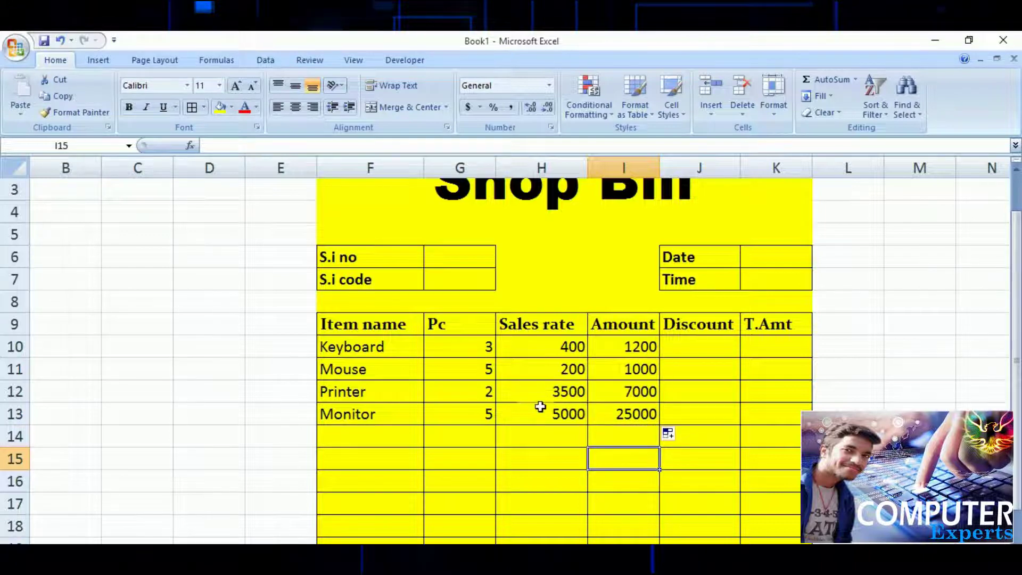
# Put a discount of 10 in J10 and fill it down through J13.
pyautogui.doubleClick(714, 354)
pyautogui.scroll(1, 649, 397)
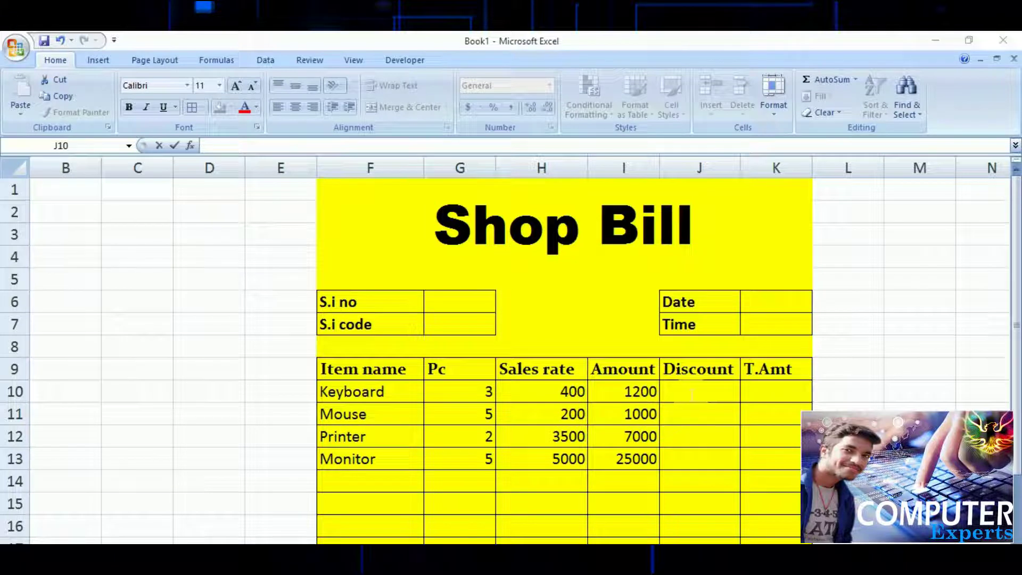
pyautogui.click(692, 393)
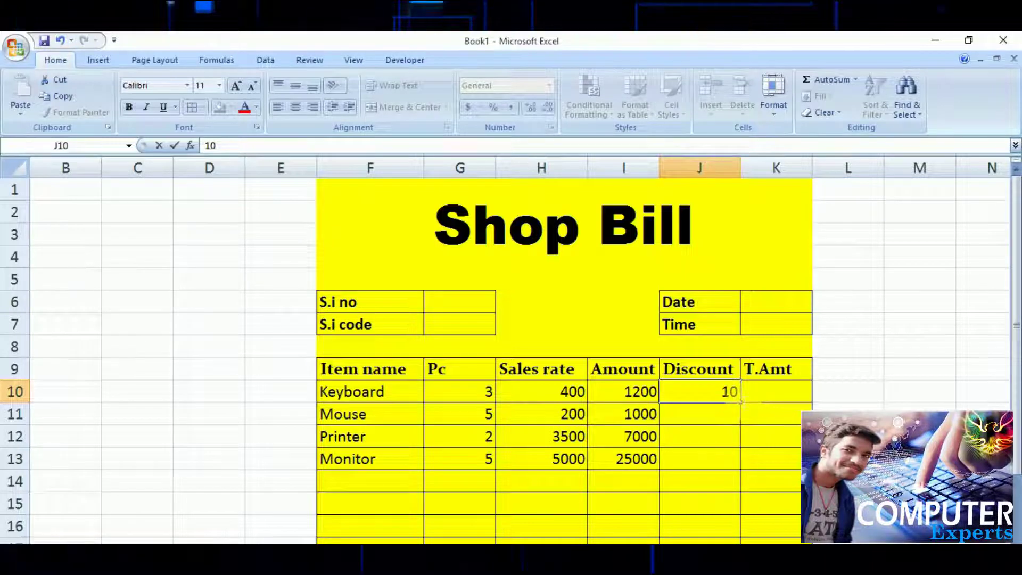
pyautogui.moveTo(745, 408); pyautogui.dragTo(747, 466)
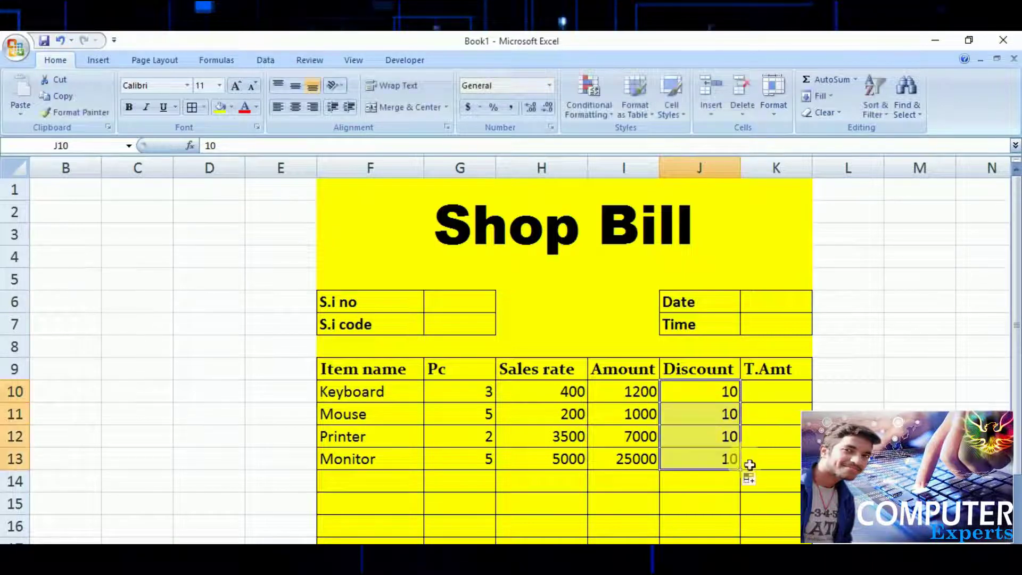
pyautogui.click(713, 509)
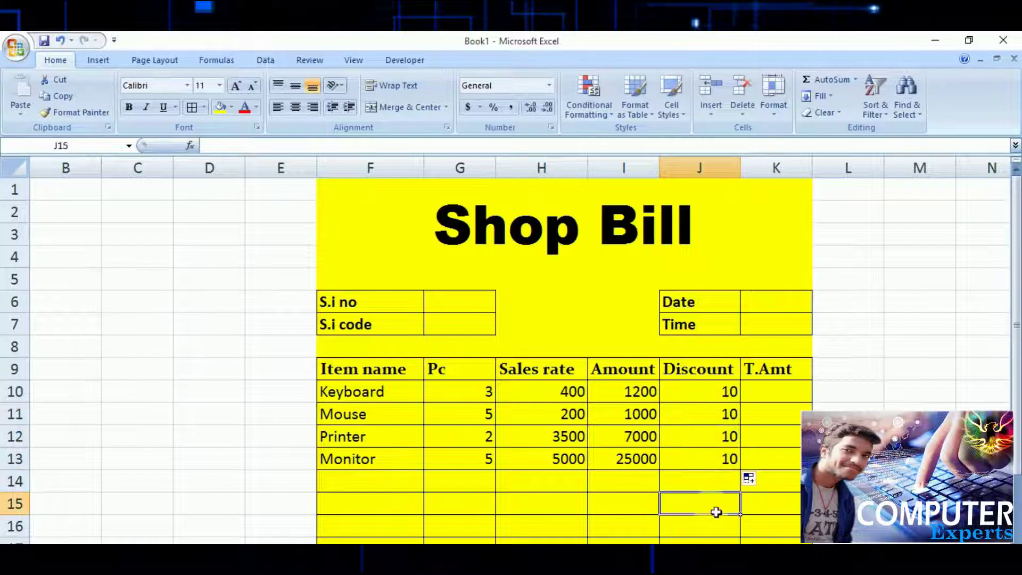
pyautogui.doubleClick(796, 392)
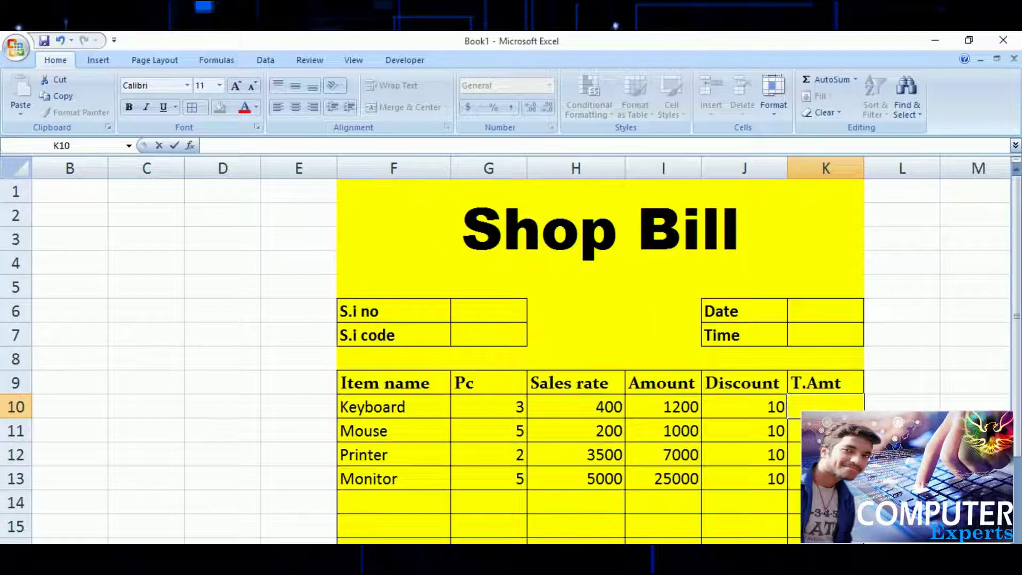
# Enter 10% discount formulas for the Keyboard, Mouse and Printer totals, giving 1080, 900 and 6300.
pyautogui.write('=')
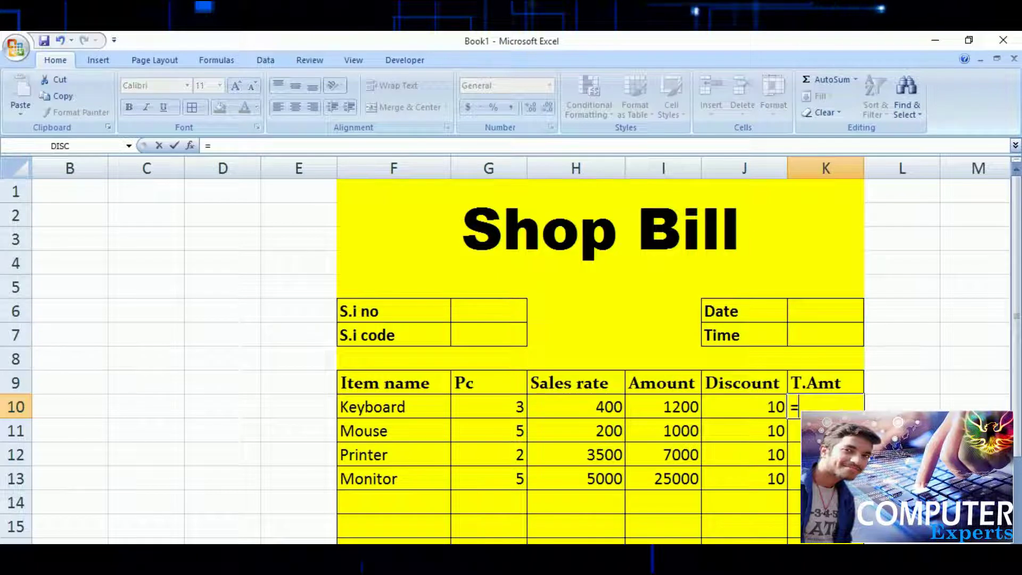
pyautogui.write('1200')
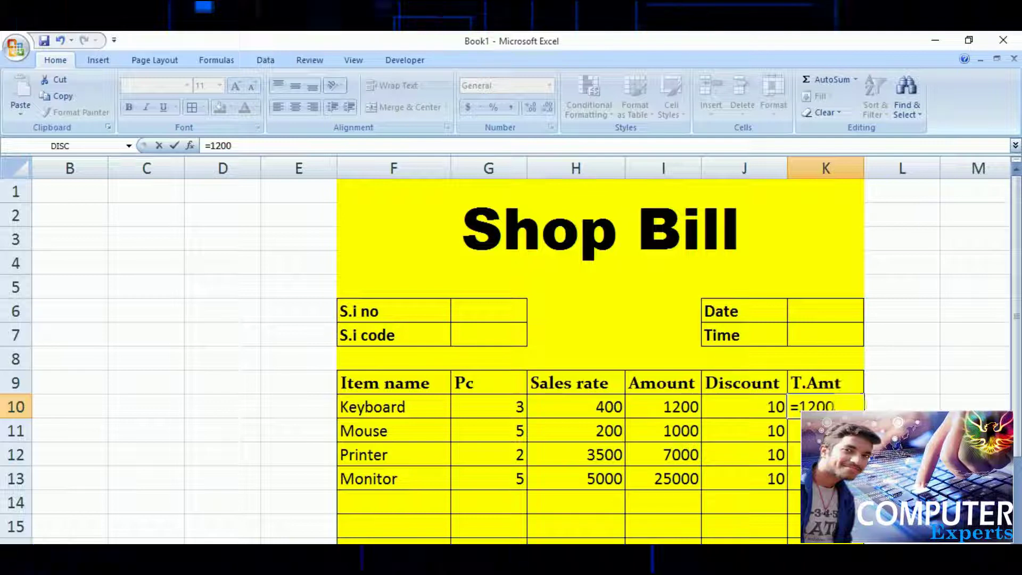
pyautogui.write('-1')
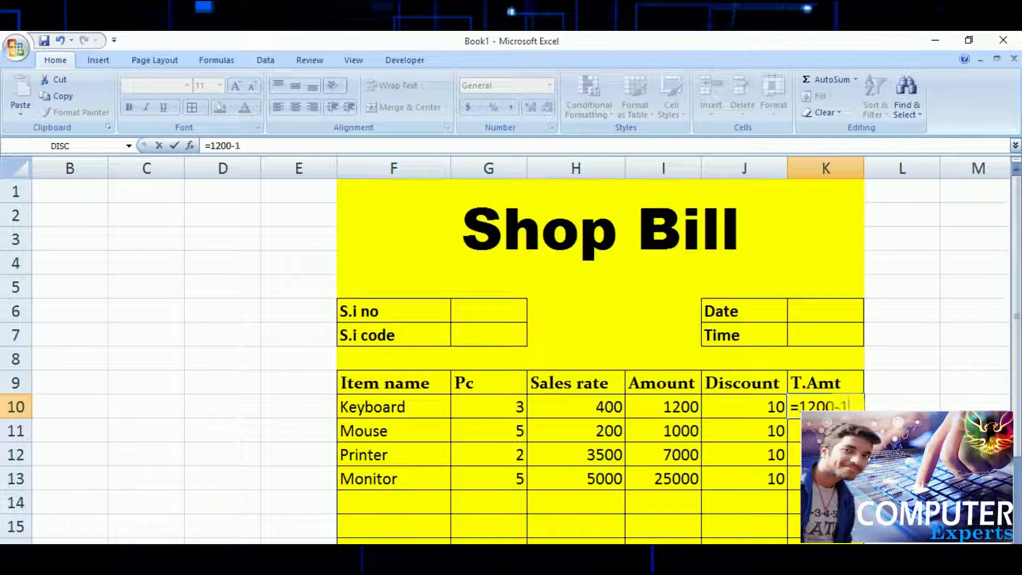
pyautogui.write('200*')
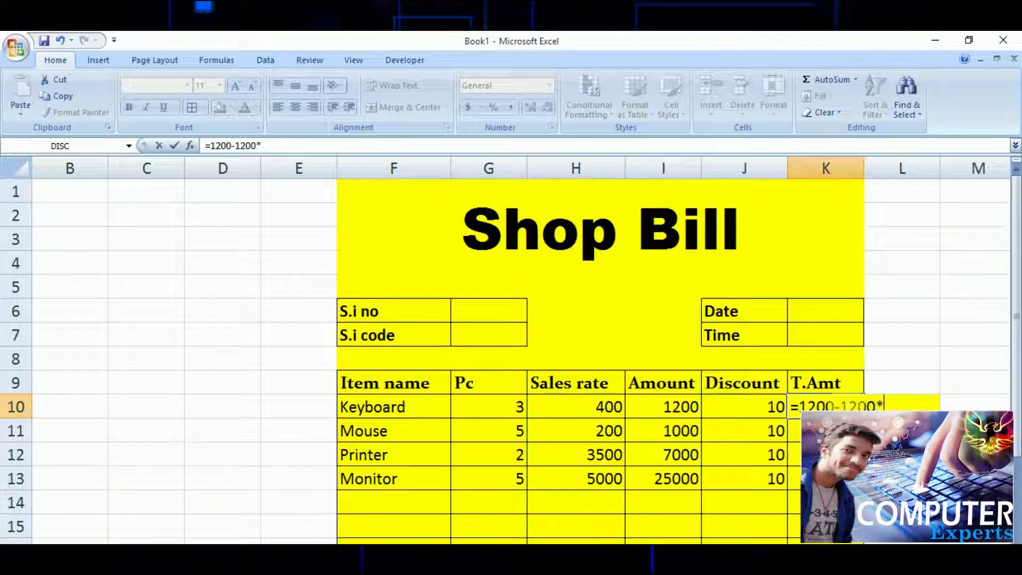
pyautogui.write('10/1')
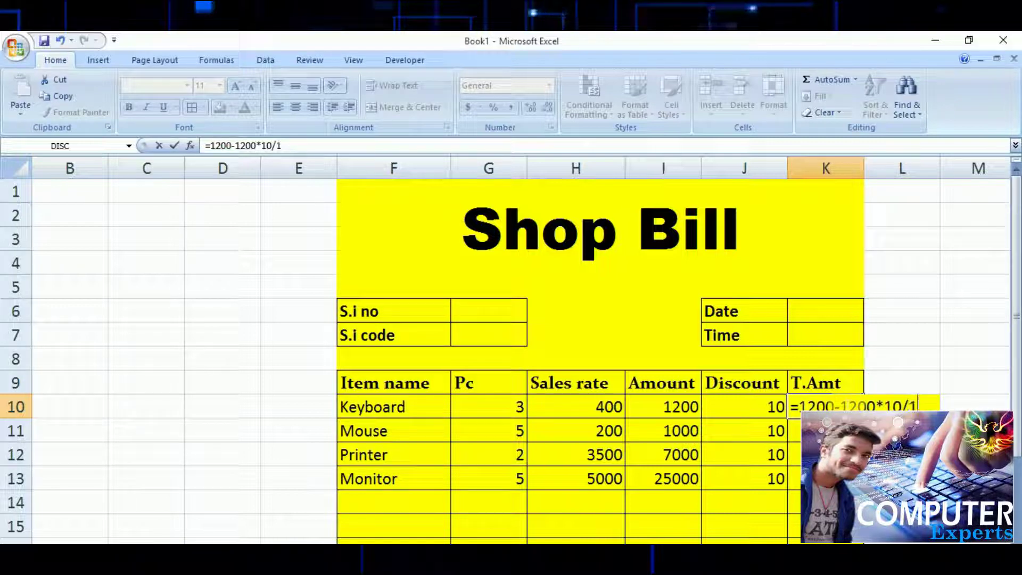
pyautogui.write('00')
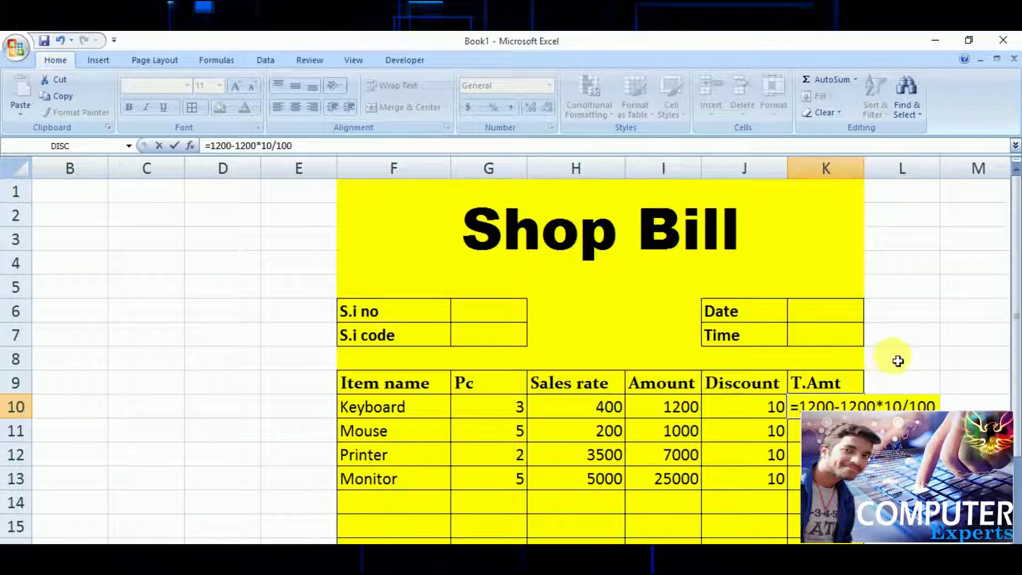
pyautogui.moveTo(839, 406); pyautogui.dragTo(875, 406)
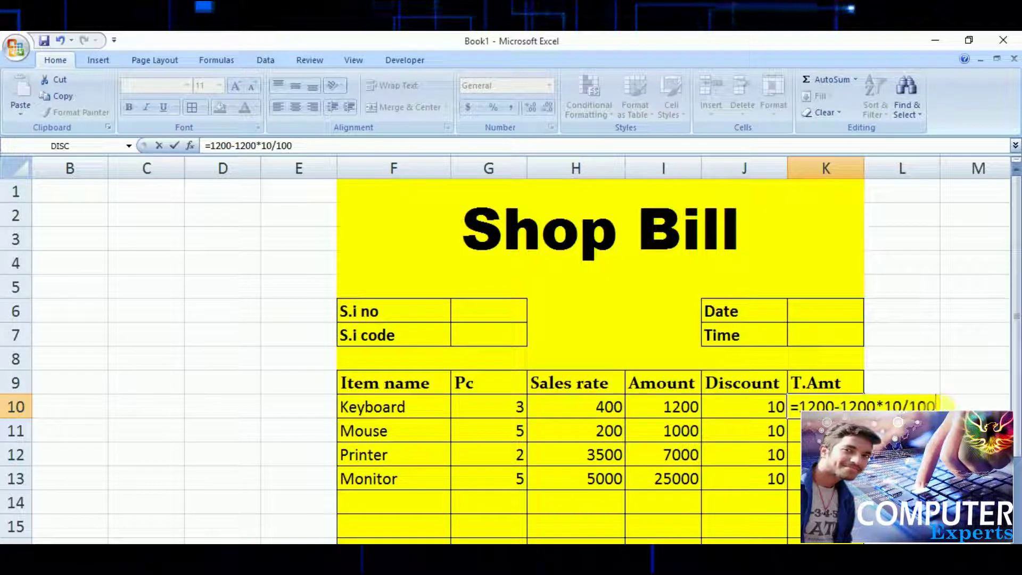
pyautogui.press('Return')
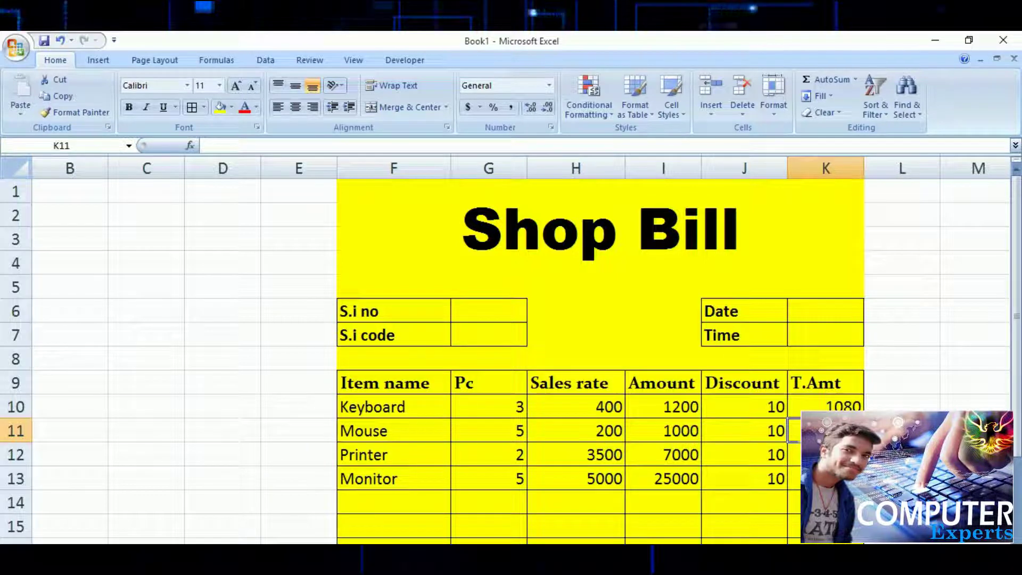
pyautogui.write('=1000')
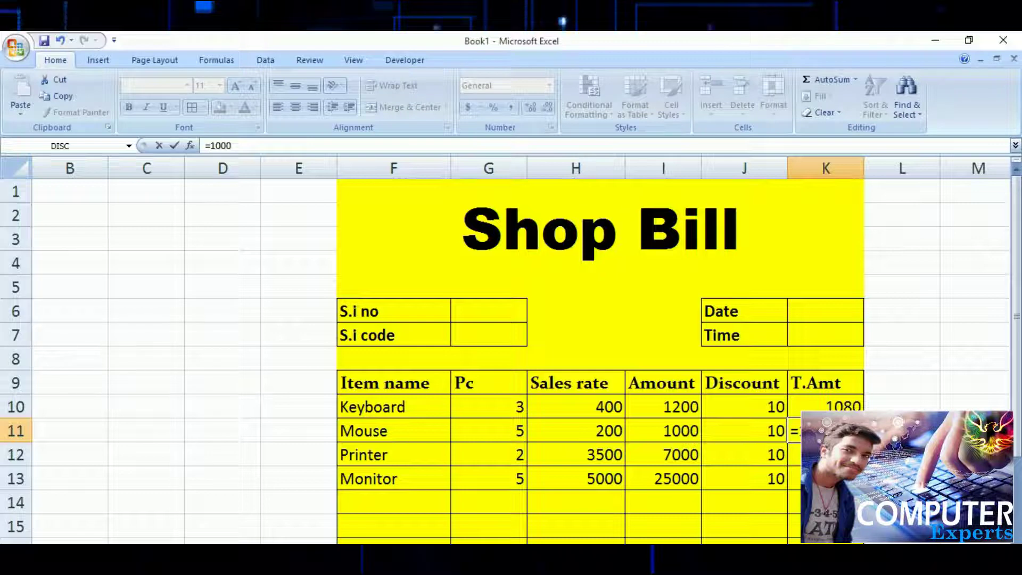
pyautogui.write('-100')
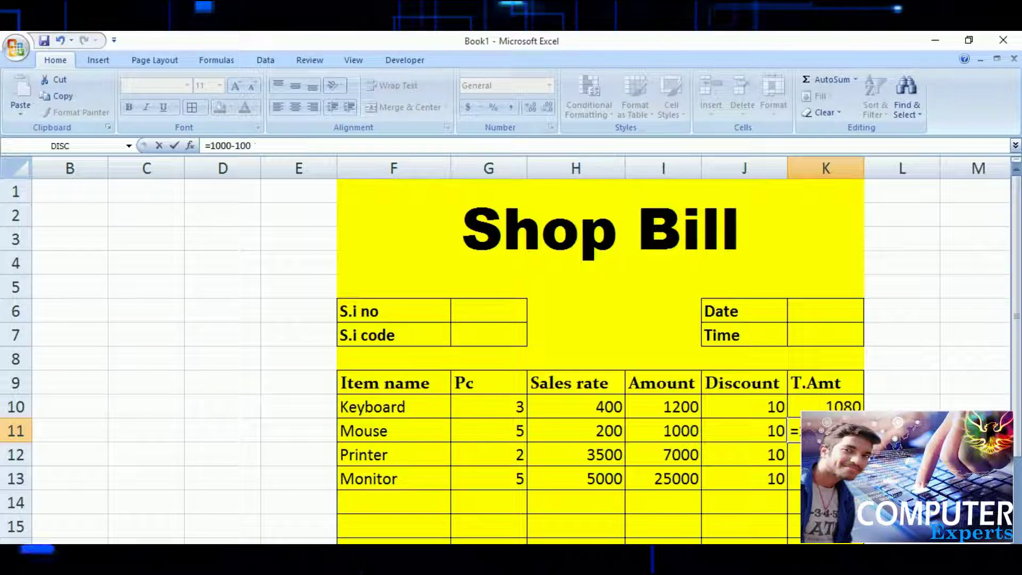
pyautogui.write('0*1')
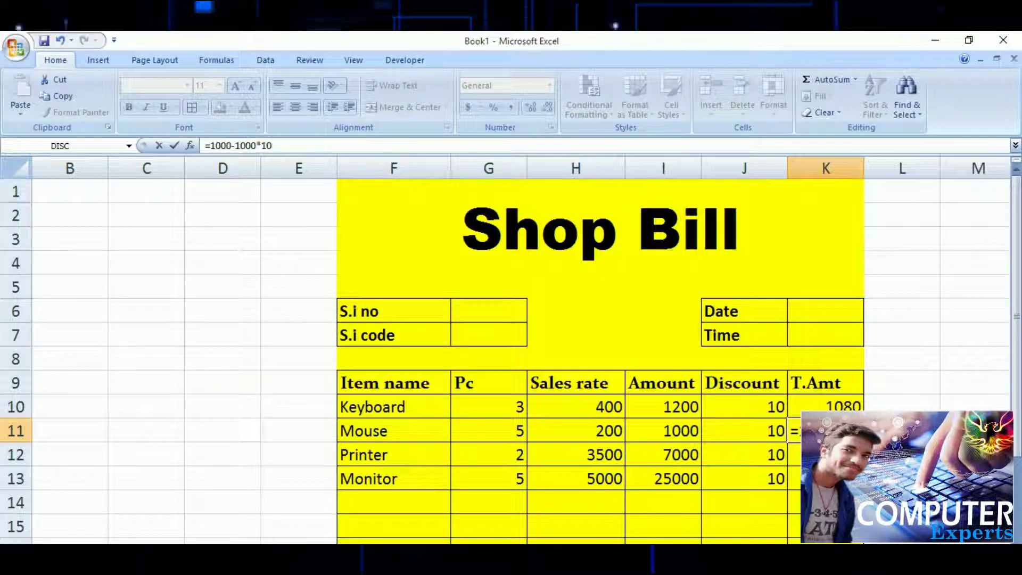
pyautogui.write('00')
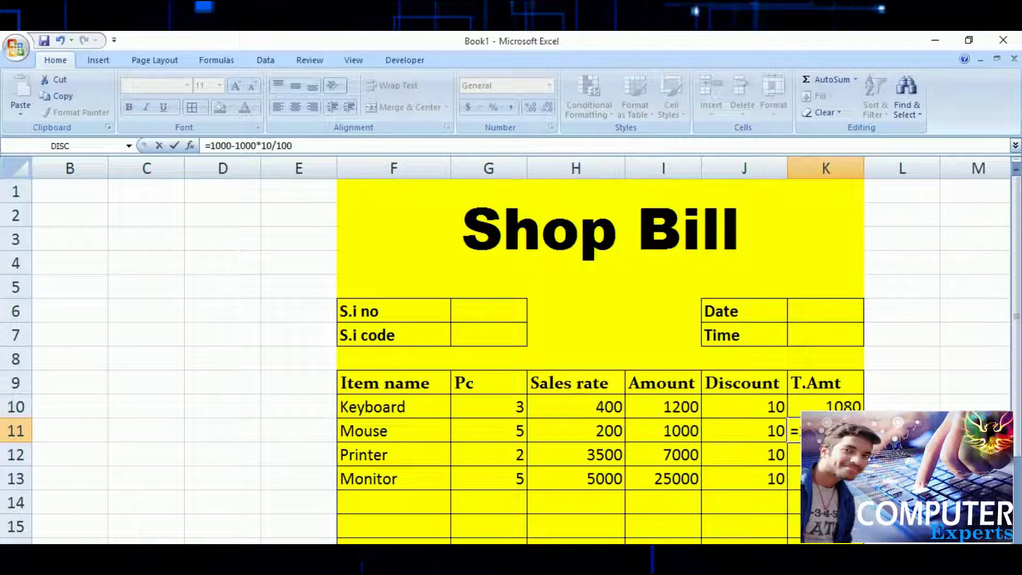
pyautogui.press('Return')
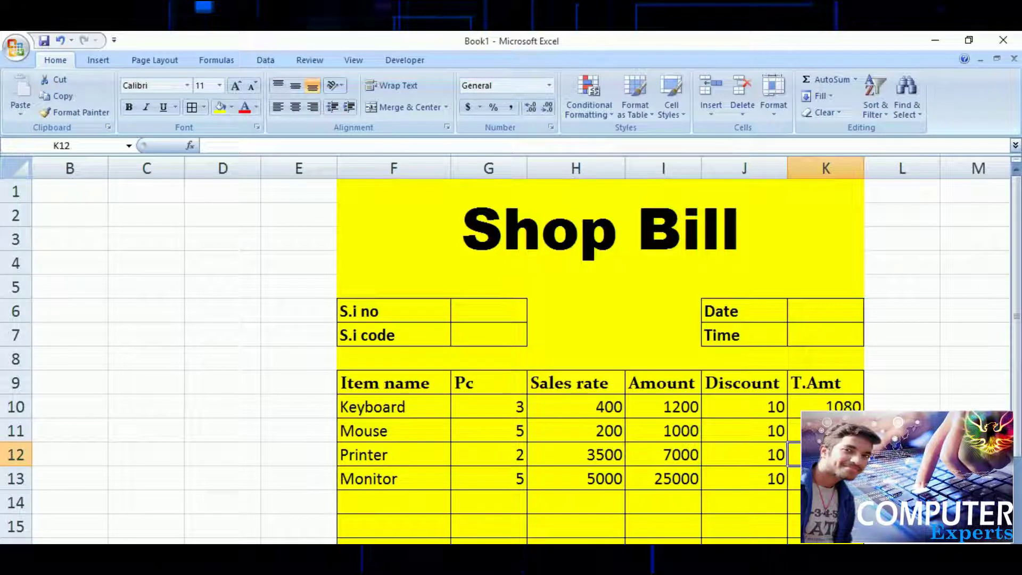
pyautogui.write('=')
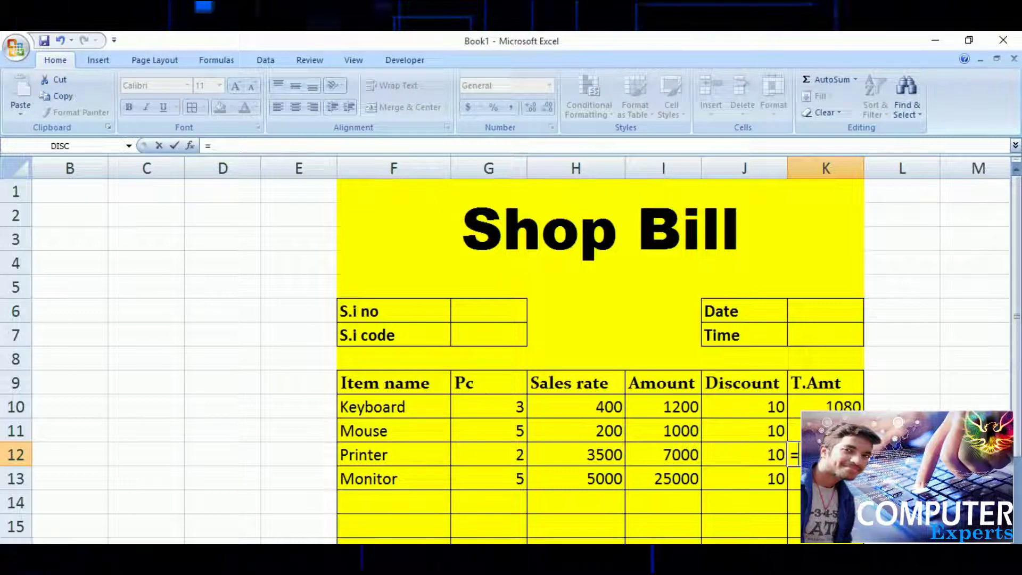
pyautogui.write('7000')
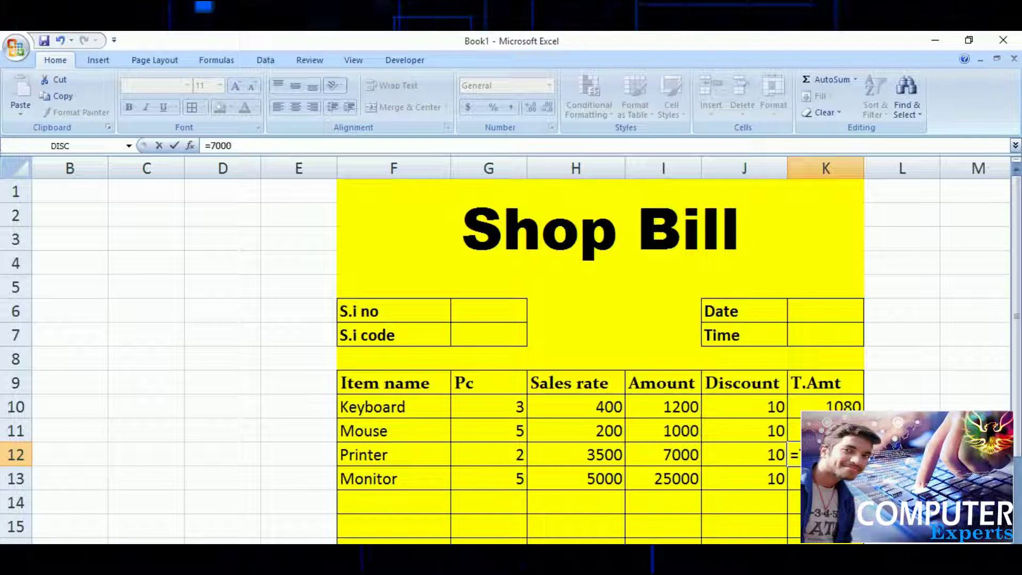
pyautogui.write('-7000')
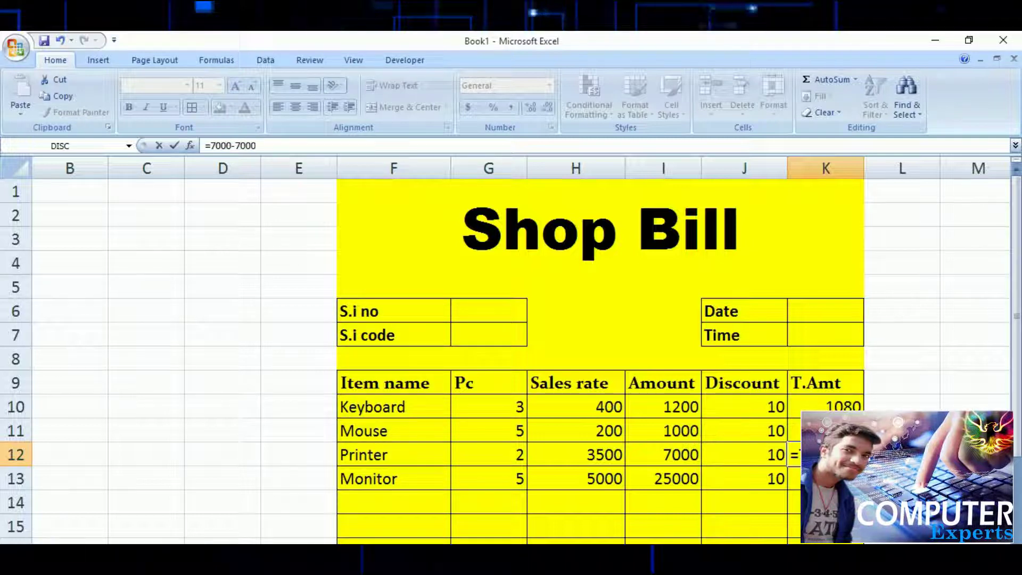
pyautogui.write('*')
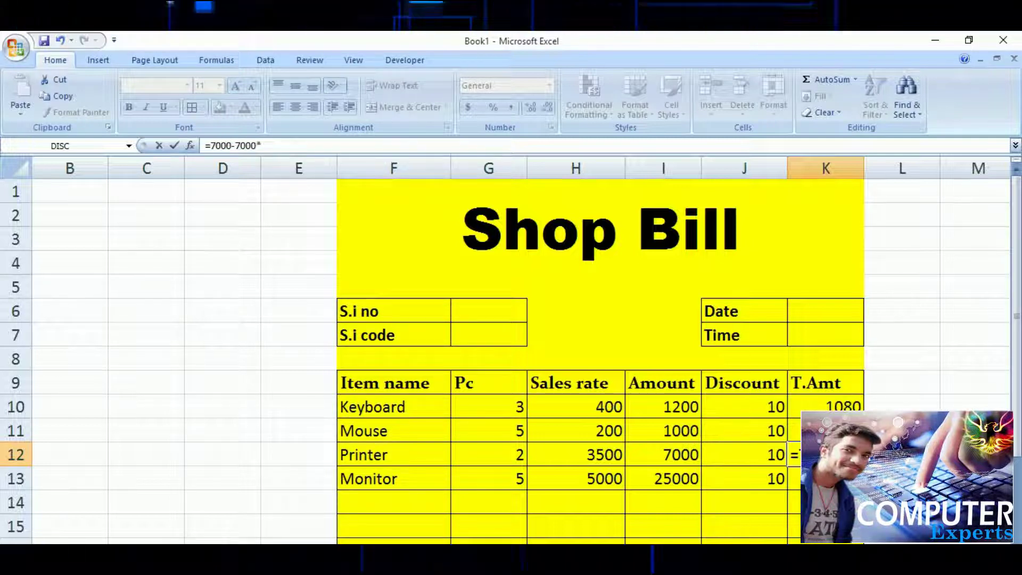
pyautogui.write('10/100')
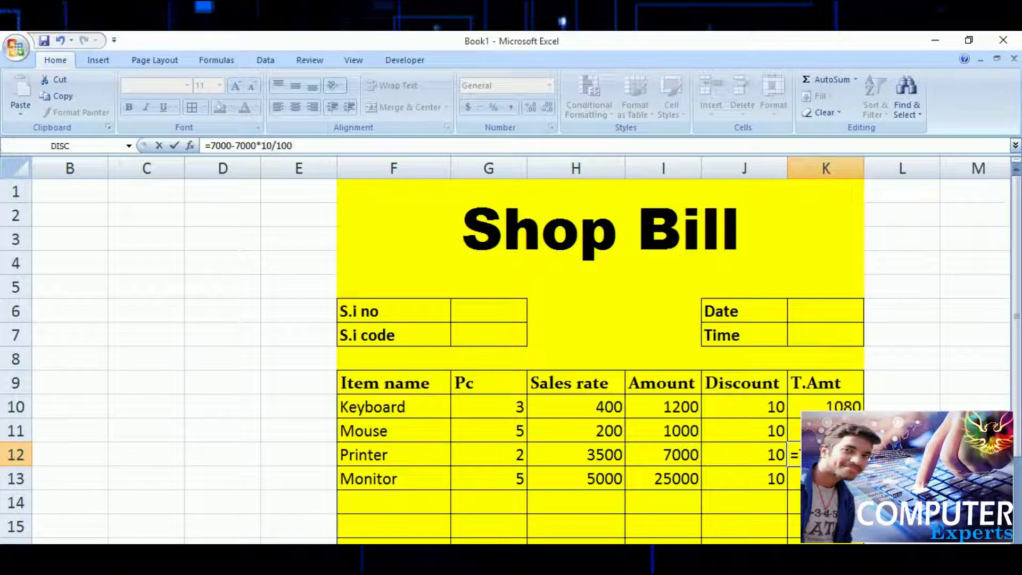
pyautogui.press('Return')
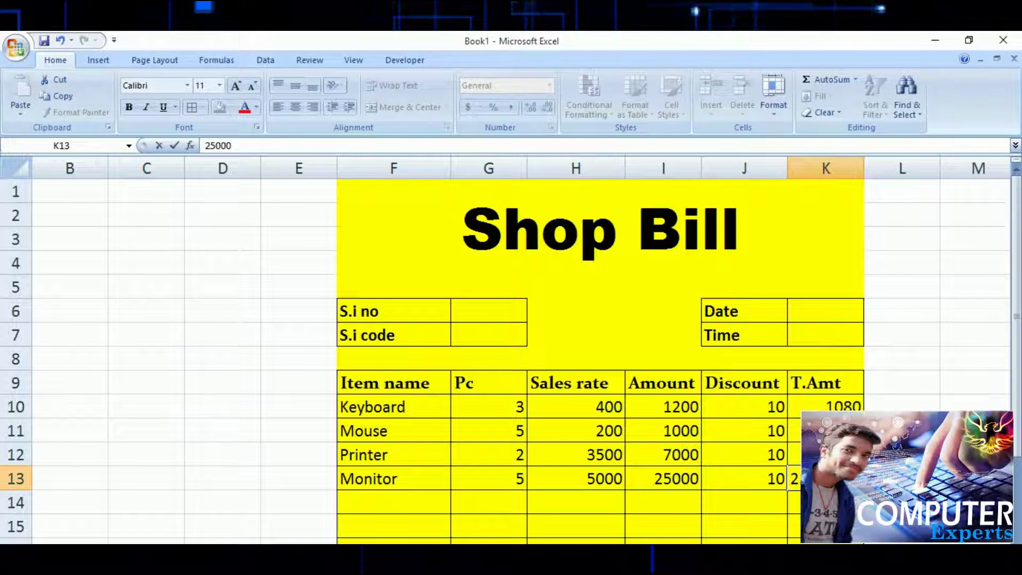
pyautogui.write('-25000')
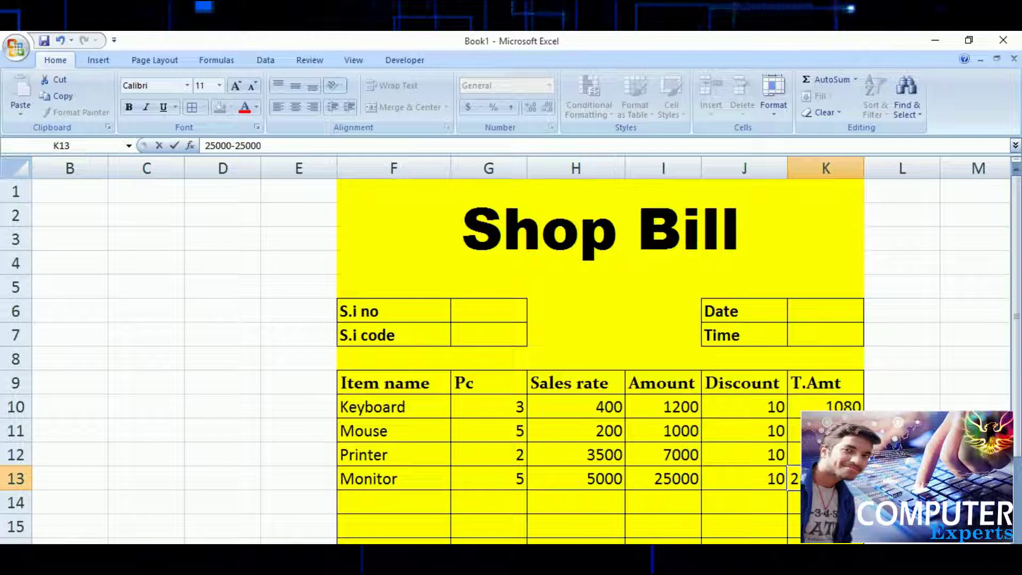
pyautogui.write('*')
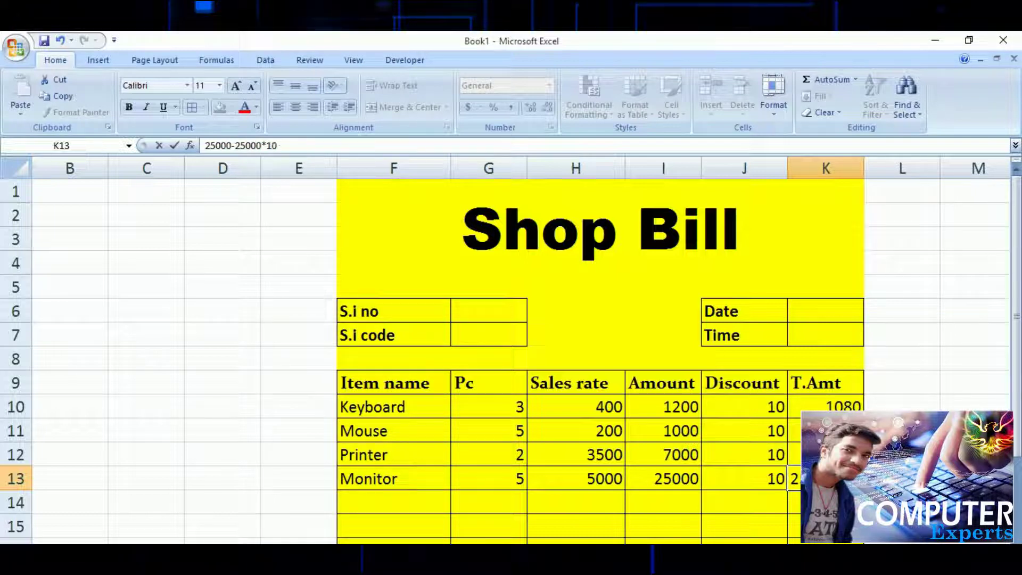
pyautogui.press('Return')
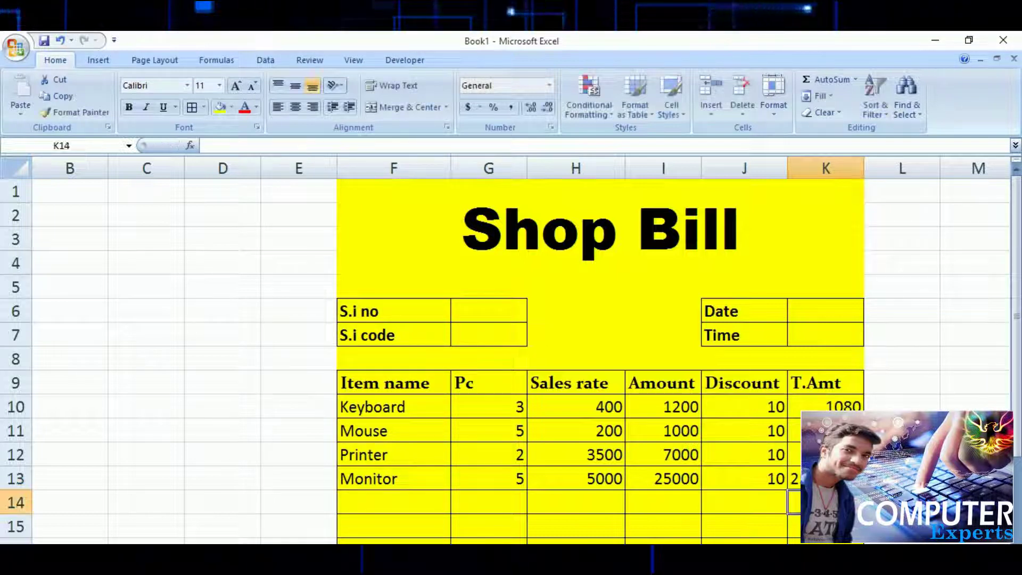
pyautogui.click(794, 478)
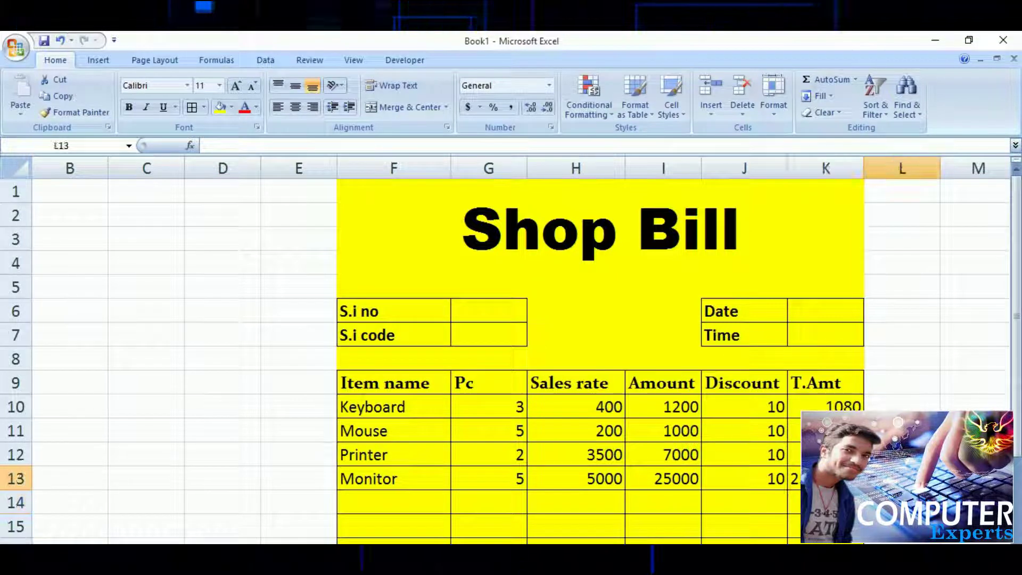
pyautogui.doubleClick(796, 481)
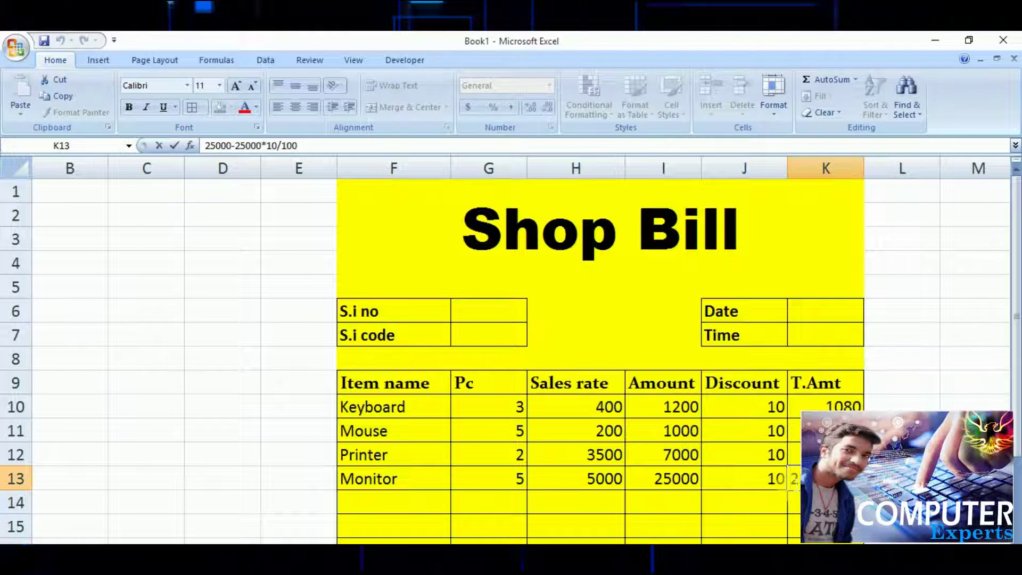
pyautogui.write('=')
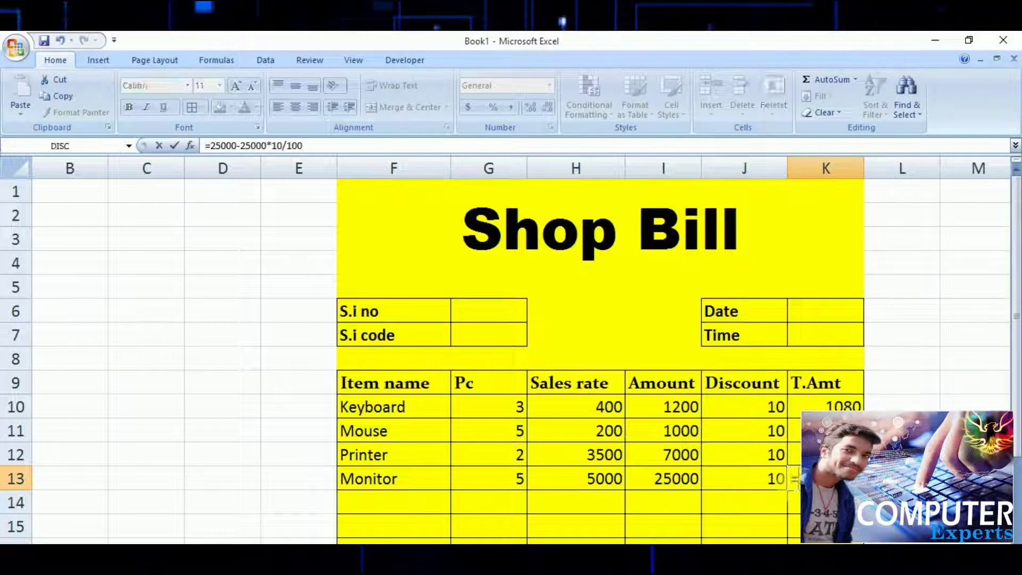
pyautogui.press('Return')
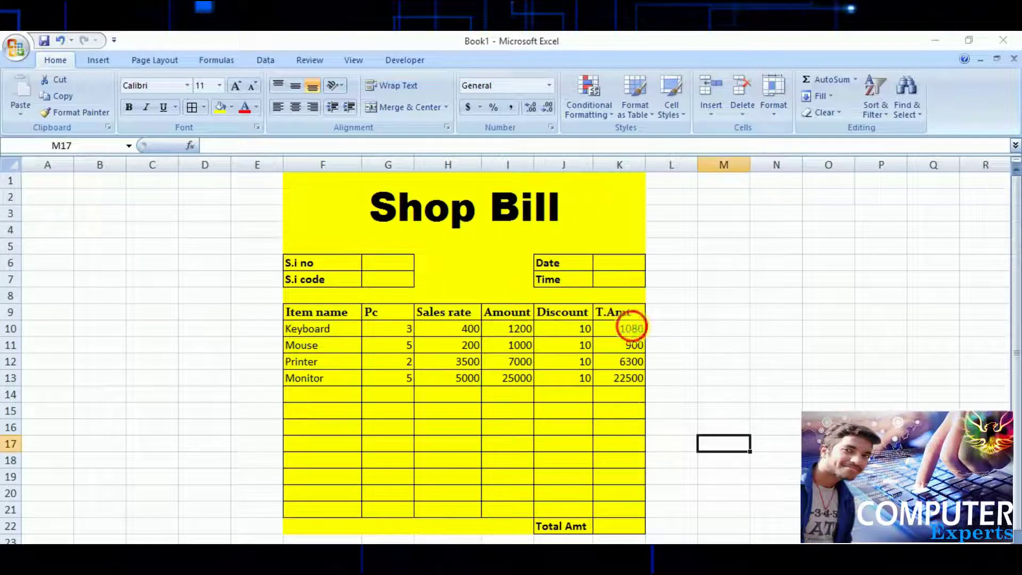
# Put =K10+K11+K12+K13 in Total Amt cell K22 to get 30780.
pyautogui.click(619, 530)
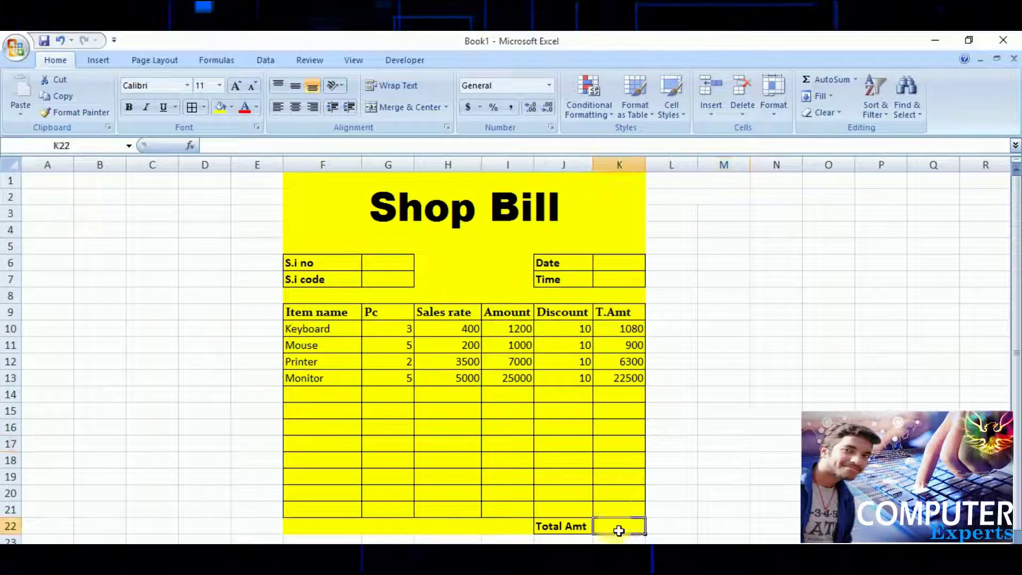
pyautogui.click(623, 332)
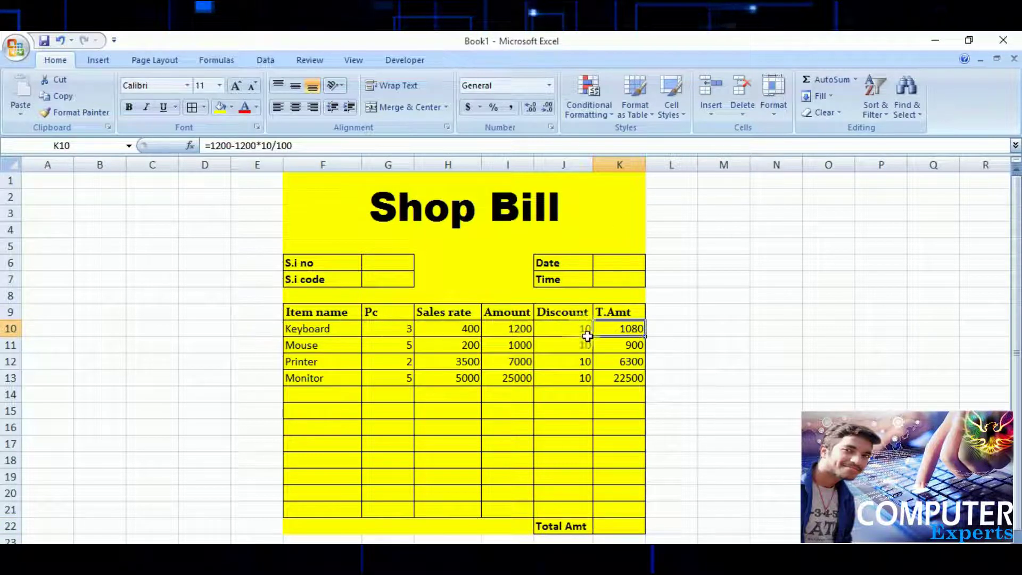
pyautogui.click(625, 531)
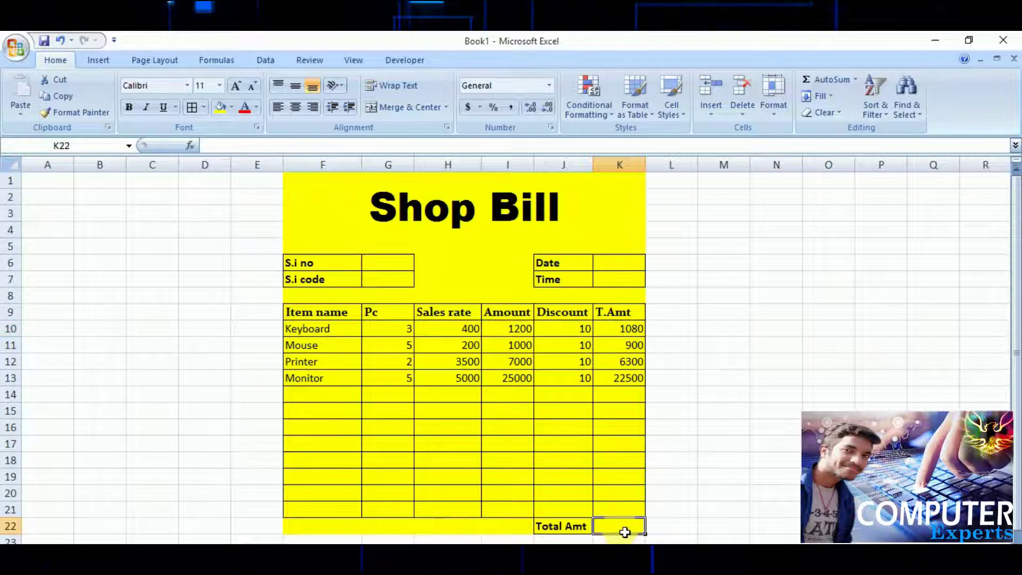
pyautogui.write('=k10+')
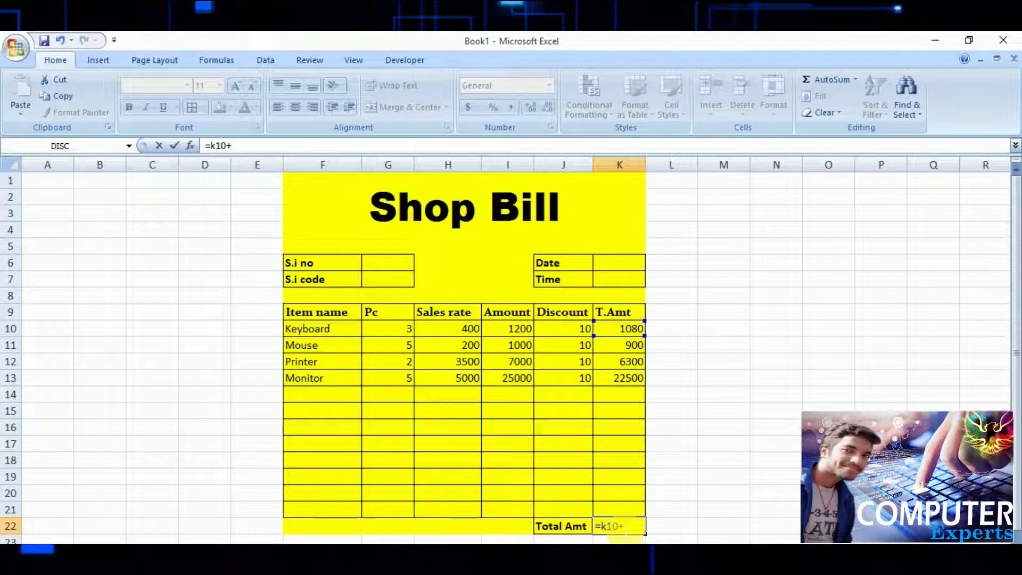
pyautogui.write('k11')
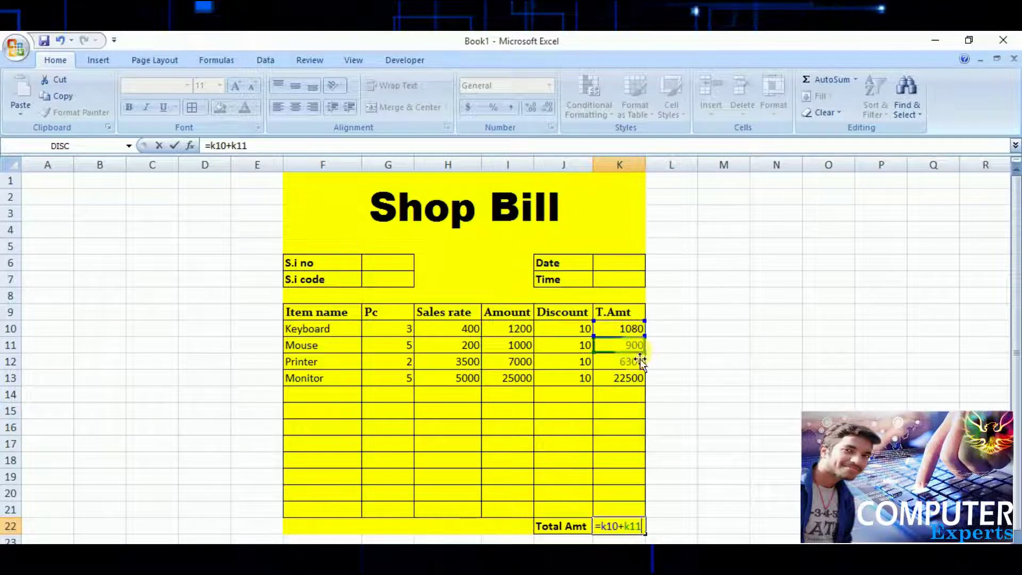
pyautogui.write('+')
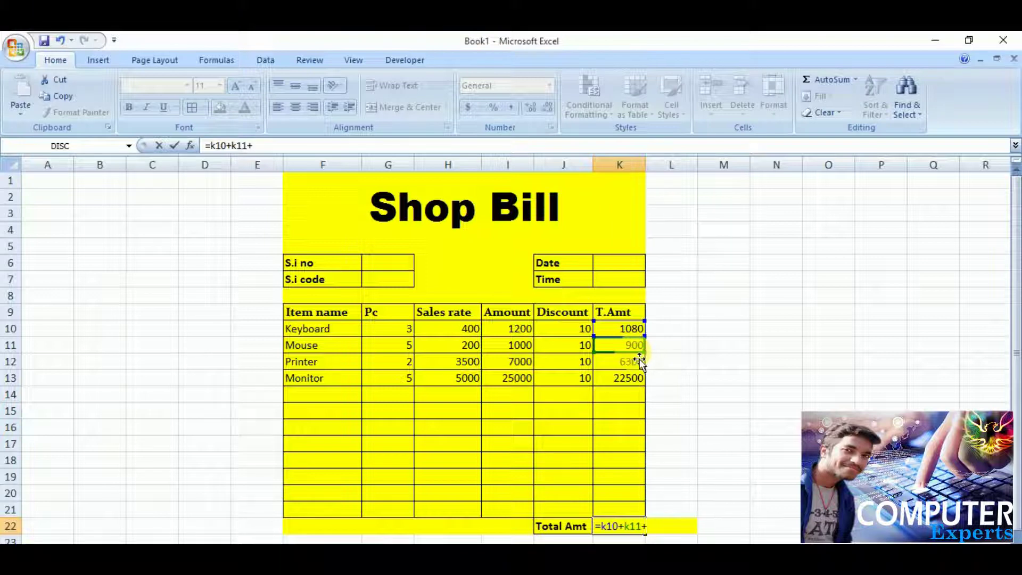
pyautogui.write('k')
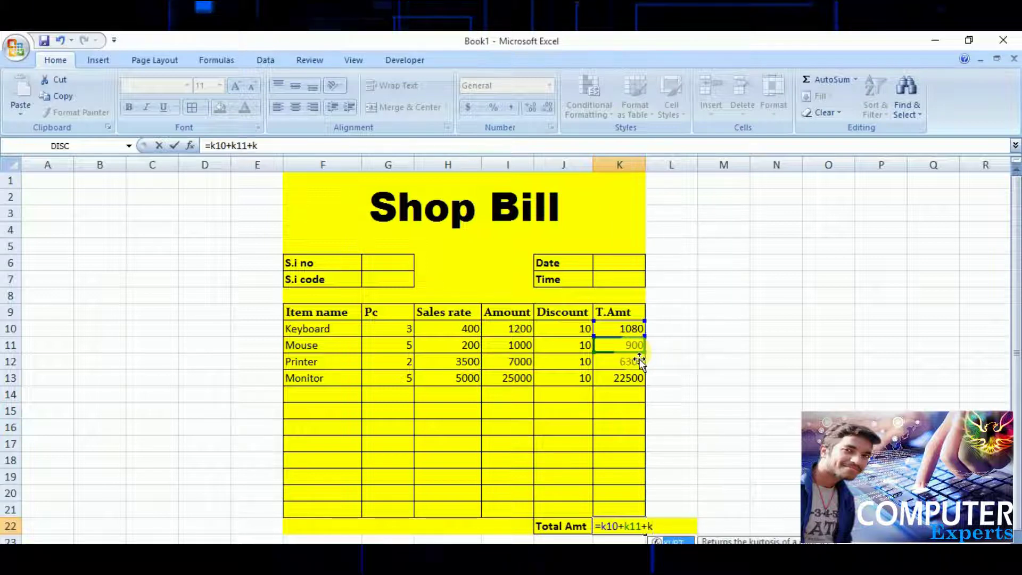
pyautogui.write('12+')
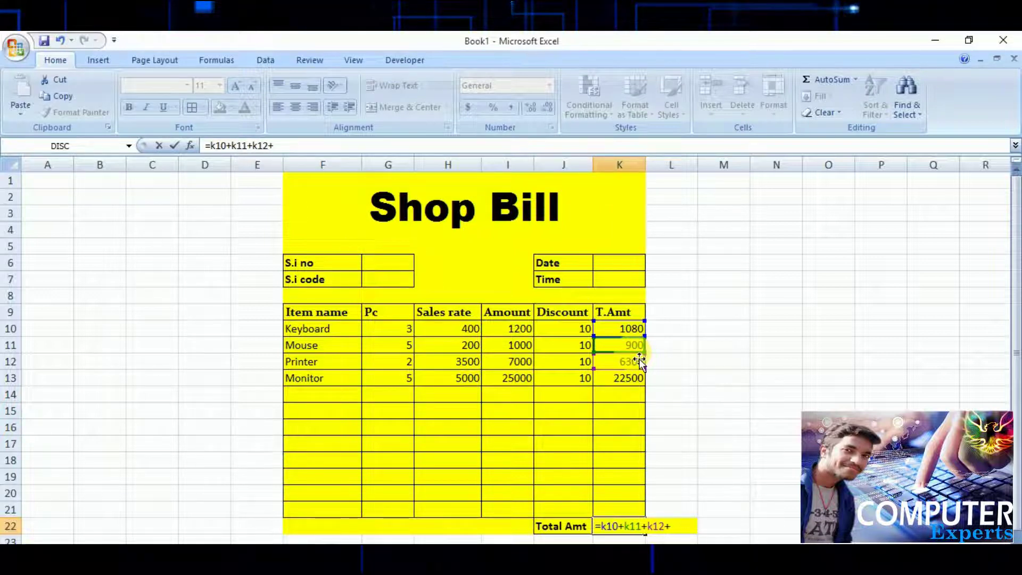
pyautogui.write('k13')
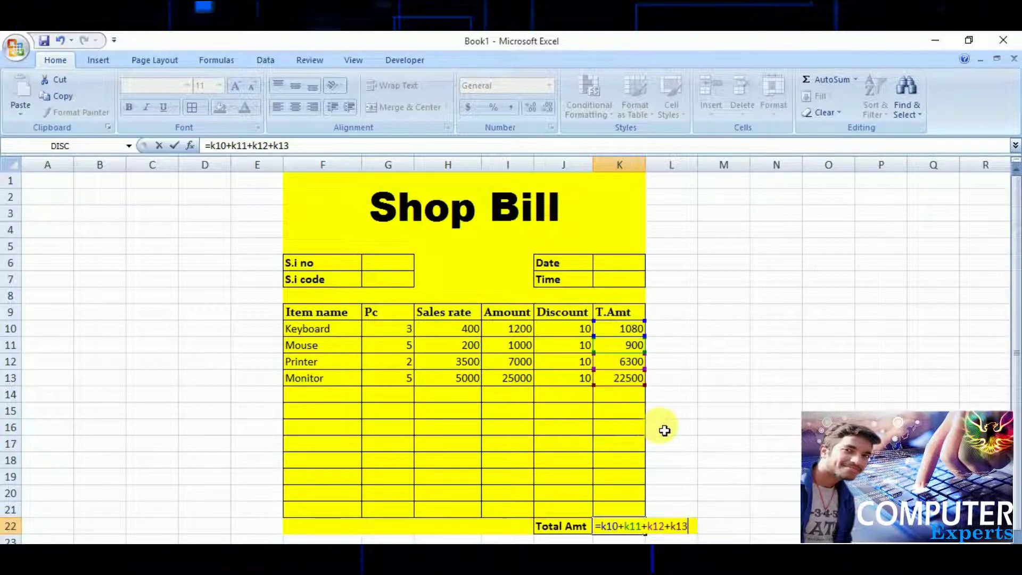
pyautogui.press('Return')
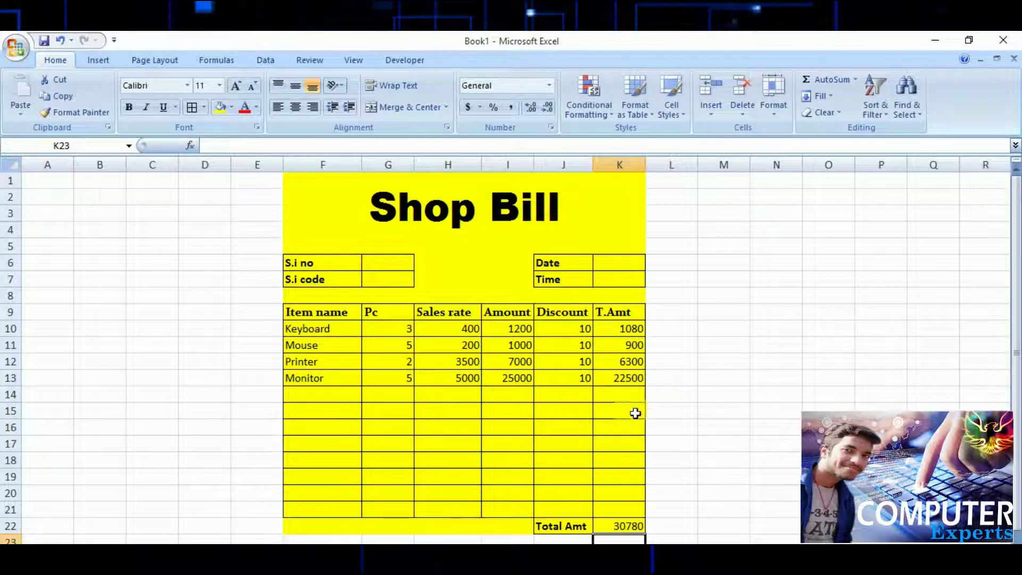
pyautogui.click(627, 527)
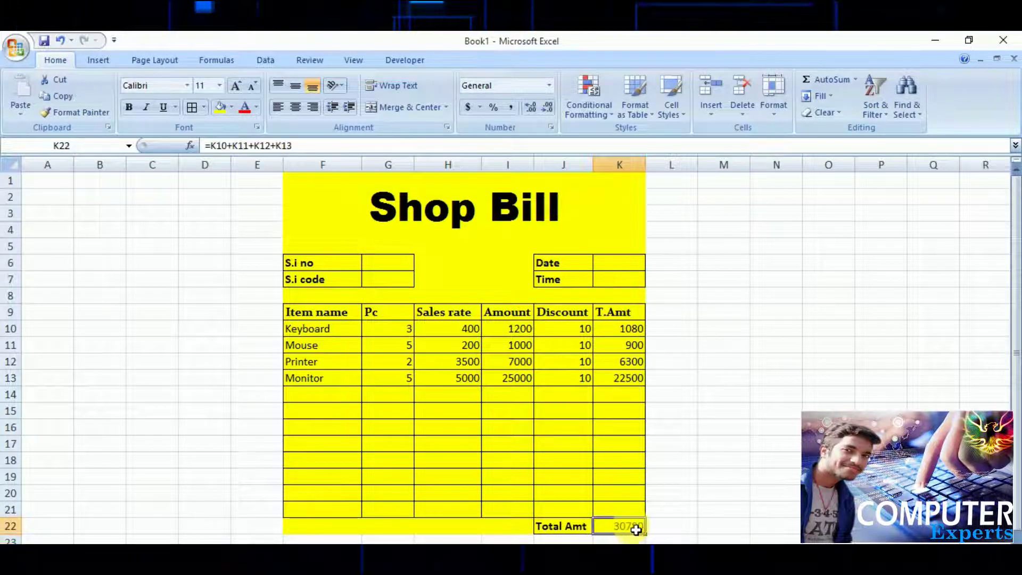
# Select K22 and highlight its Total Amt formula in the formula bar to check it.
pyautogui.scroll(2, 633, 526)
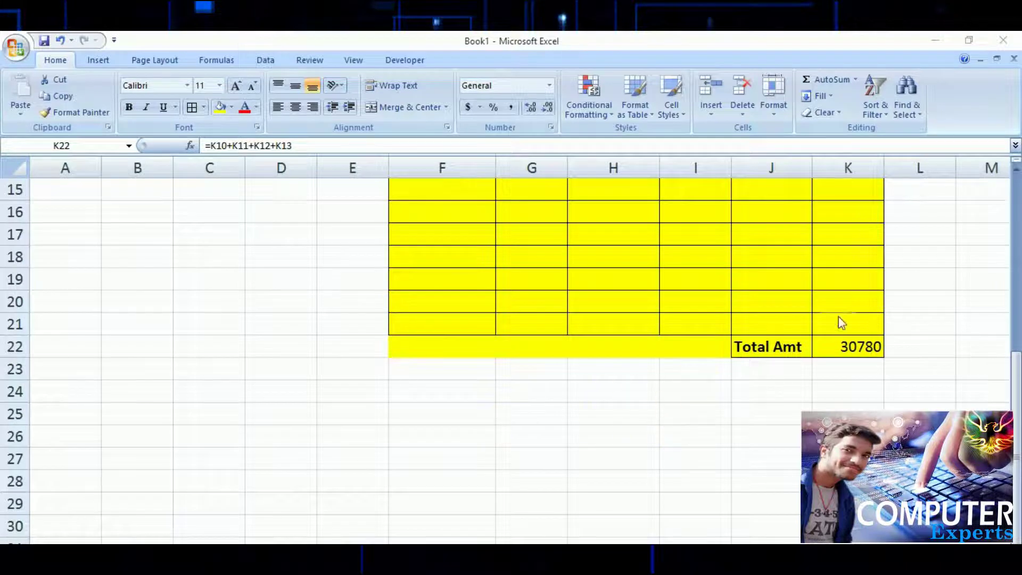
pyautogui.click(850, 349)
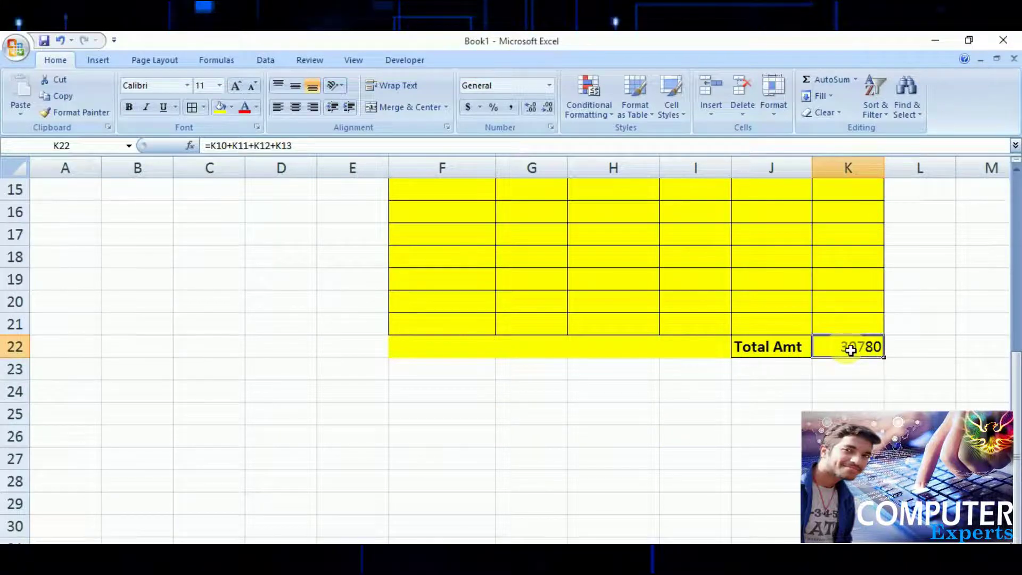
pyautogui.moveTo(291, 145); pyautogui.dragTo(205, 145)
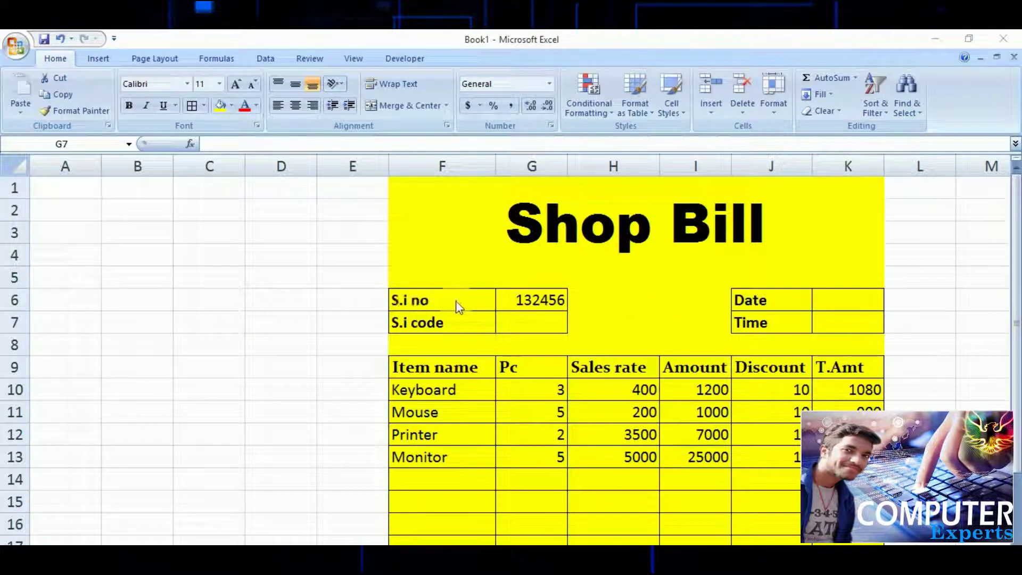
# Fill the S.i code with 1.2563698 in G7 and the Date with 00/00/2000 in K6.
pyautogui.click(525, 320)
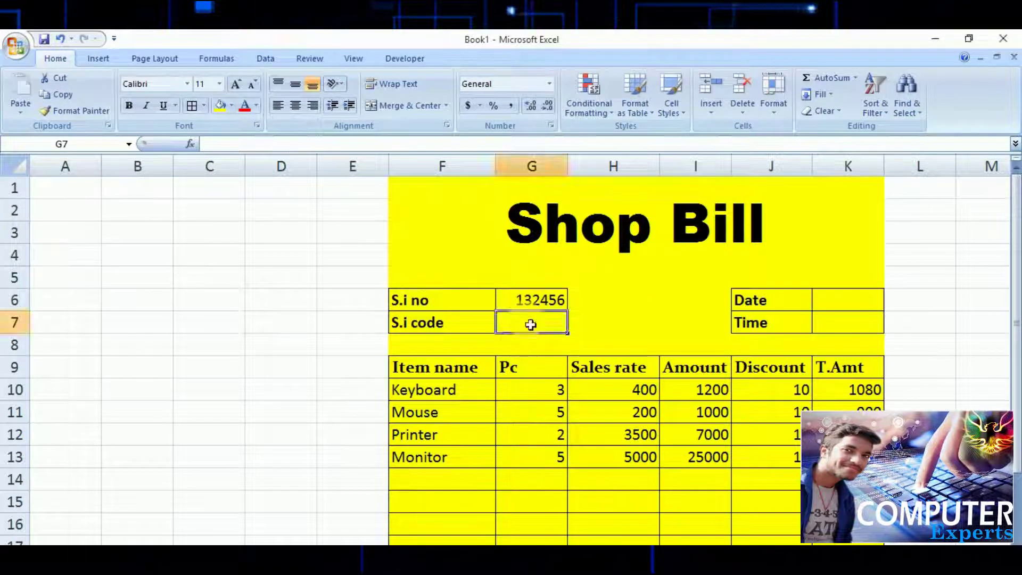
pyautogui.write('1.')
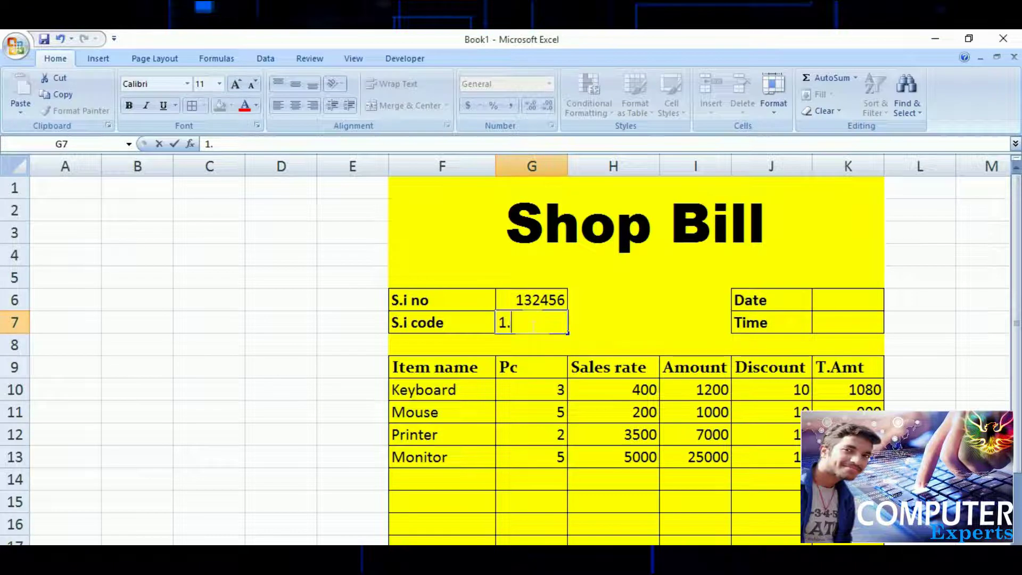
pyautogui.write('2563698')
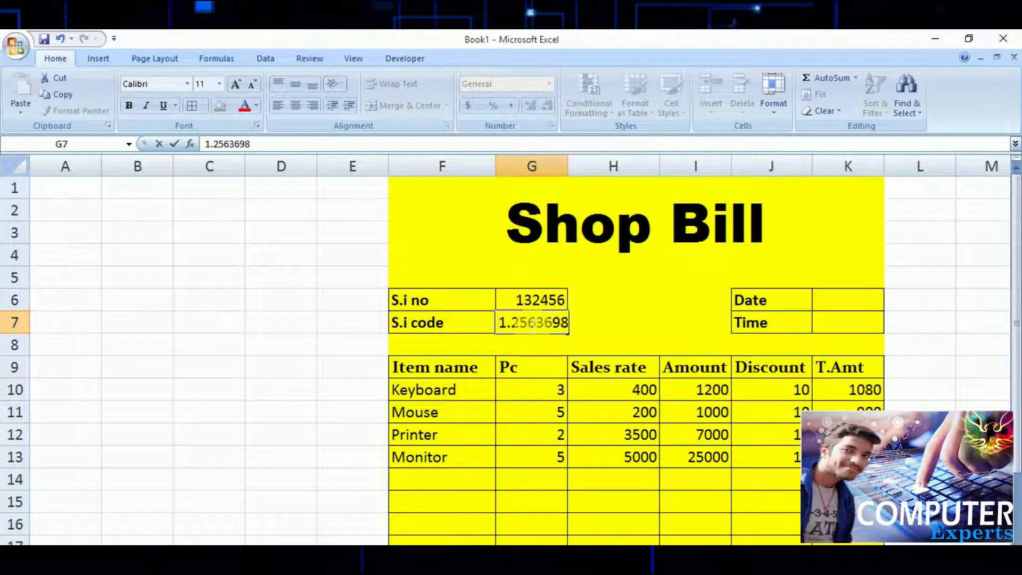
pyautogui.click(865, 299)
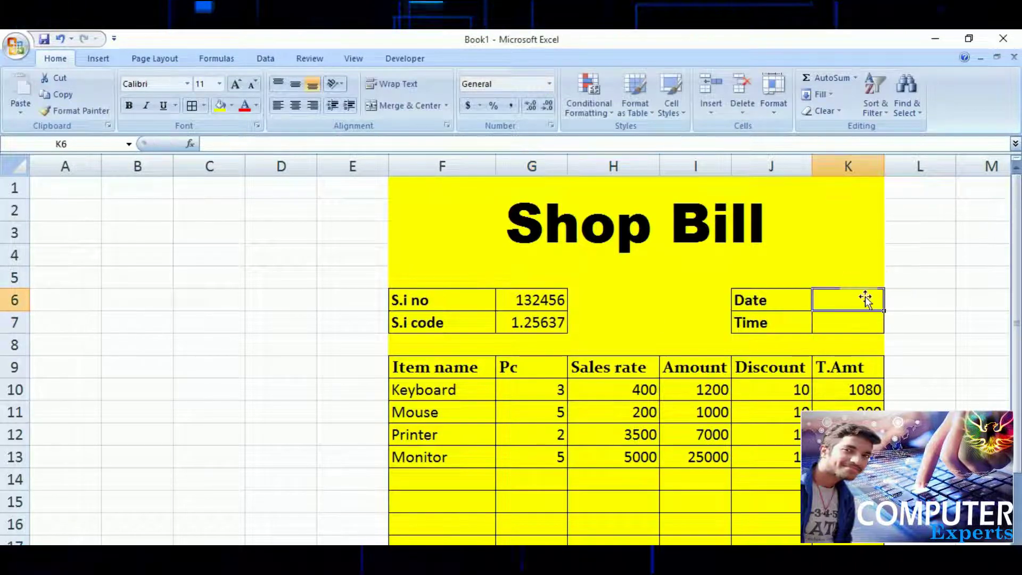
pyautogui.write('0/00')
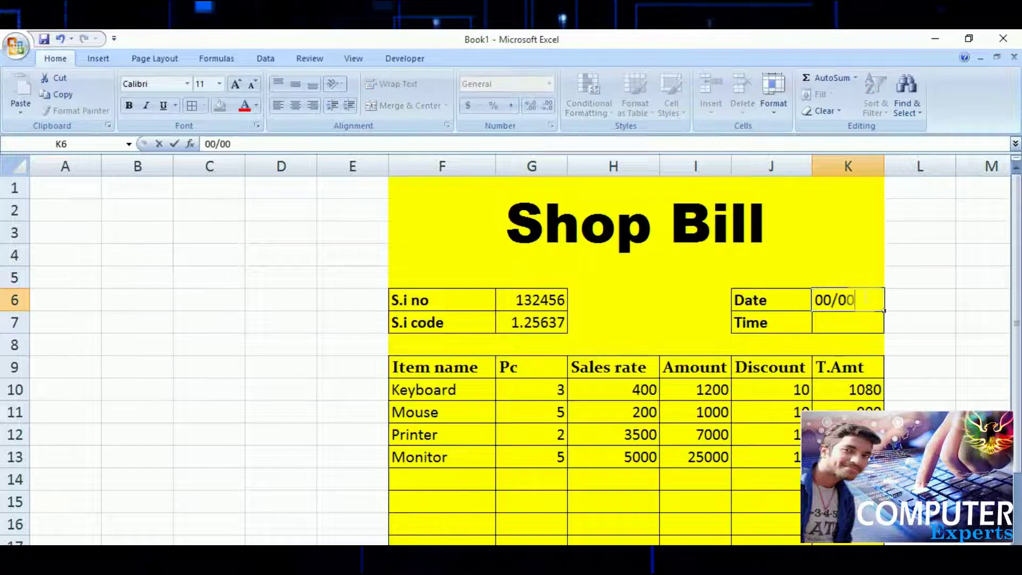
pyautogui.write('/2000')
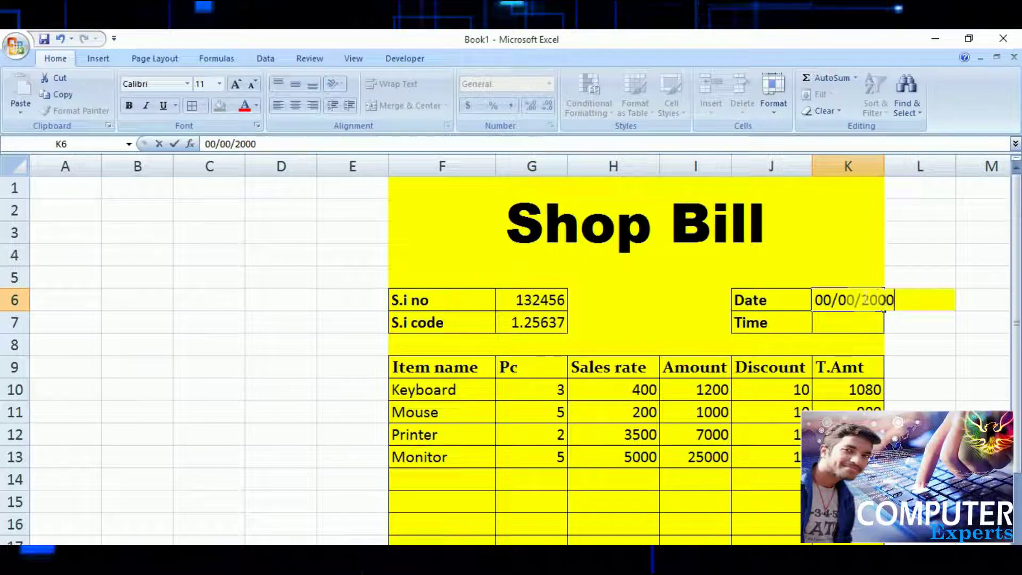
pyautogui.click(853, 322)
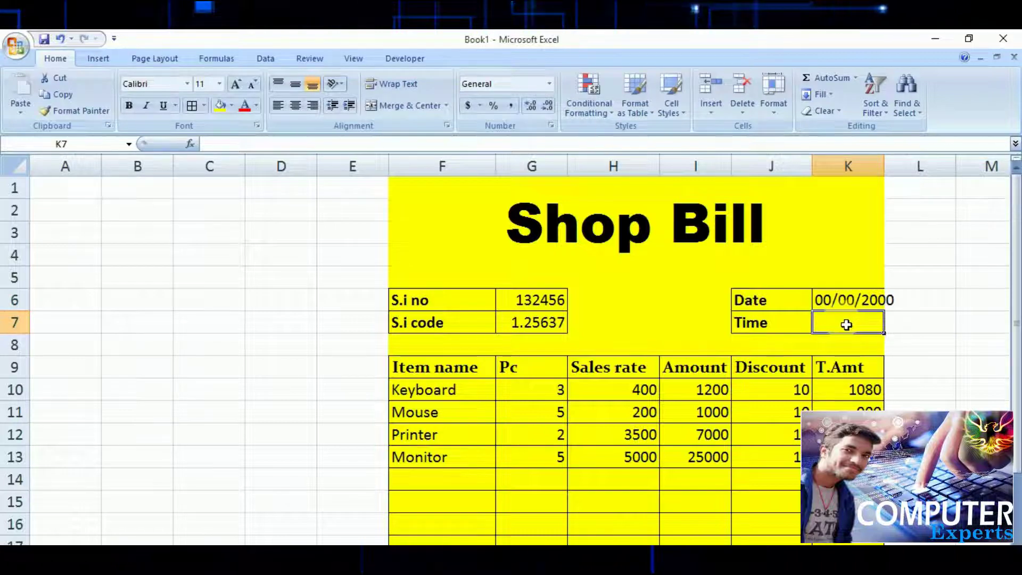
pyautogui.keyDown('ctrl'); pyautogui.scroll(-2, 506, 346); pyautogui.keyUp('ctrl')
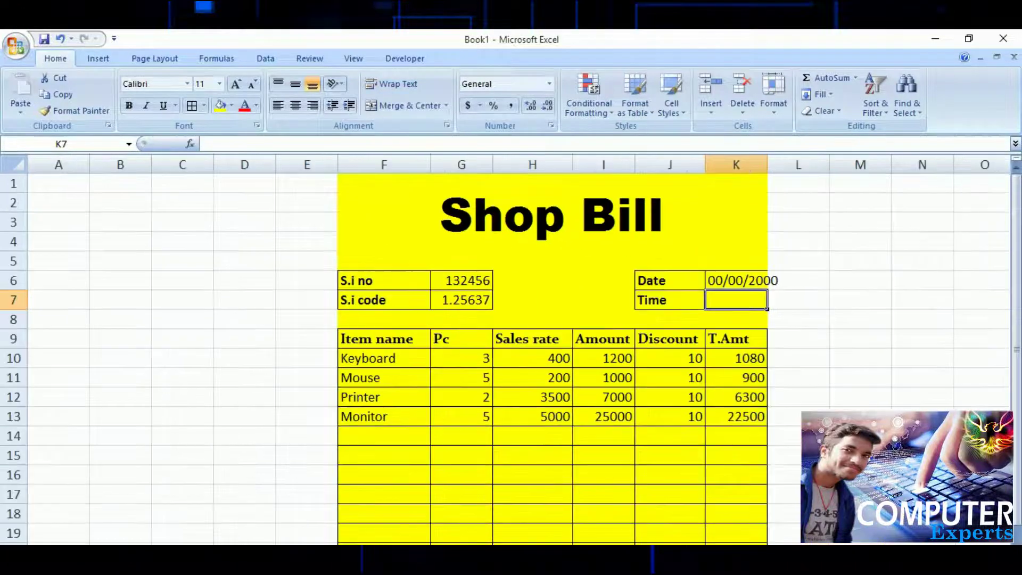